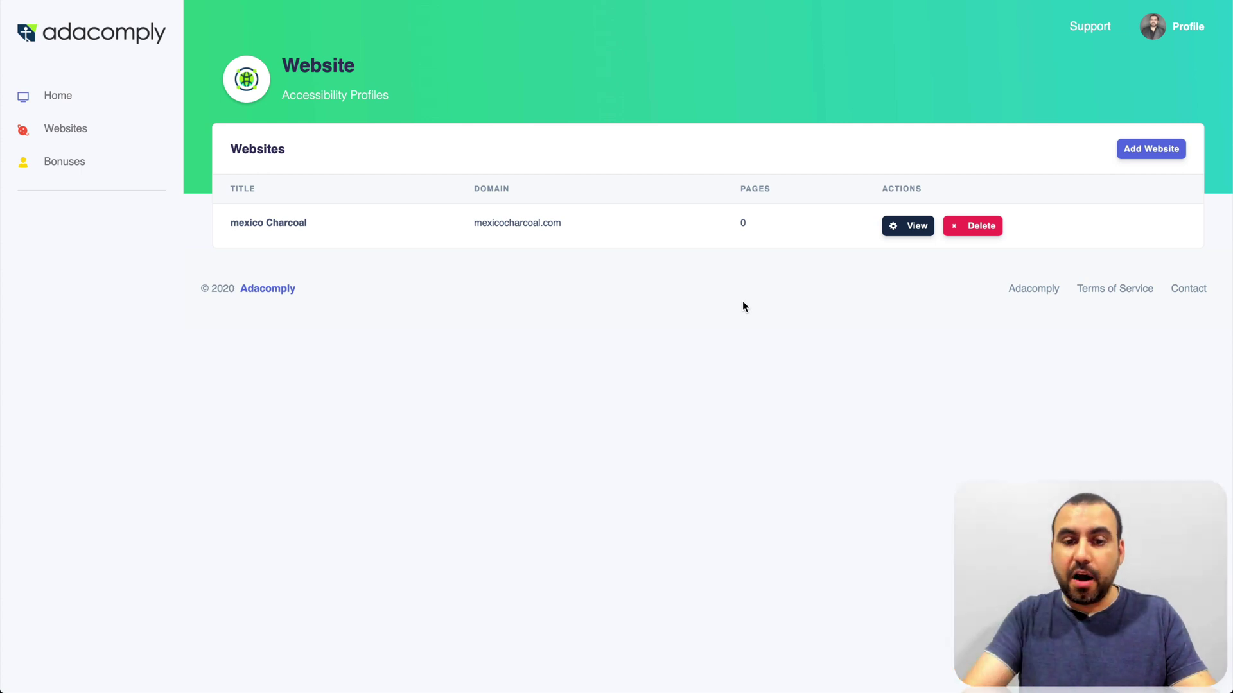
Step: Switch to the Home - Mexico Charcoal Chrome window and open the accessibility settings panel
mouse_move(553, 689)
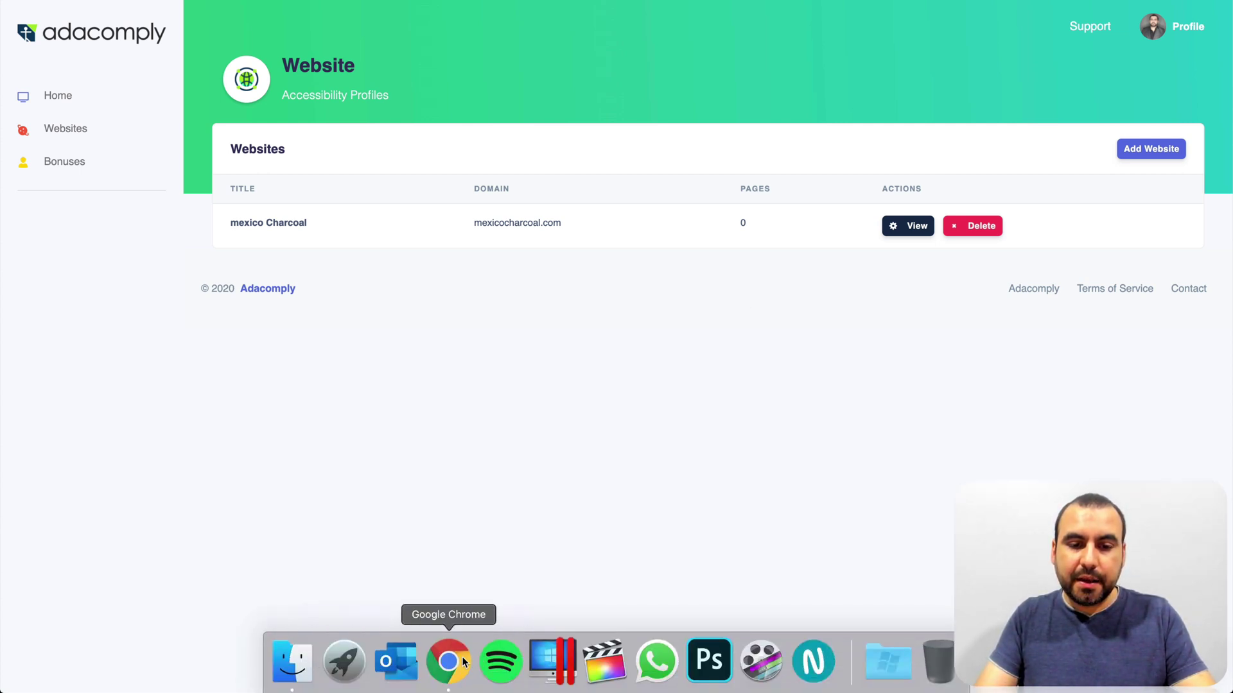
right_click(448, 661)
left_click(492, 497)
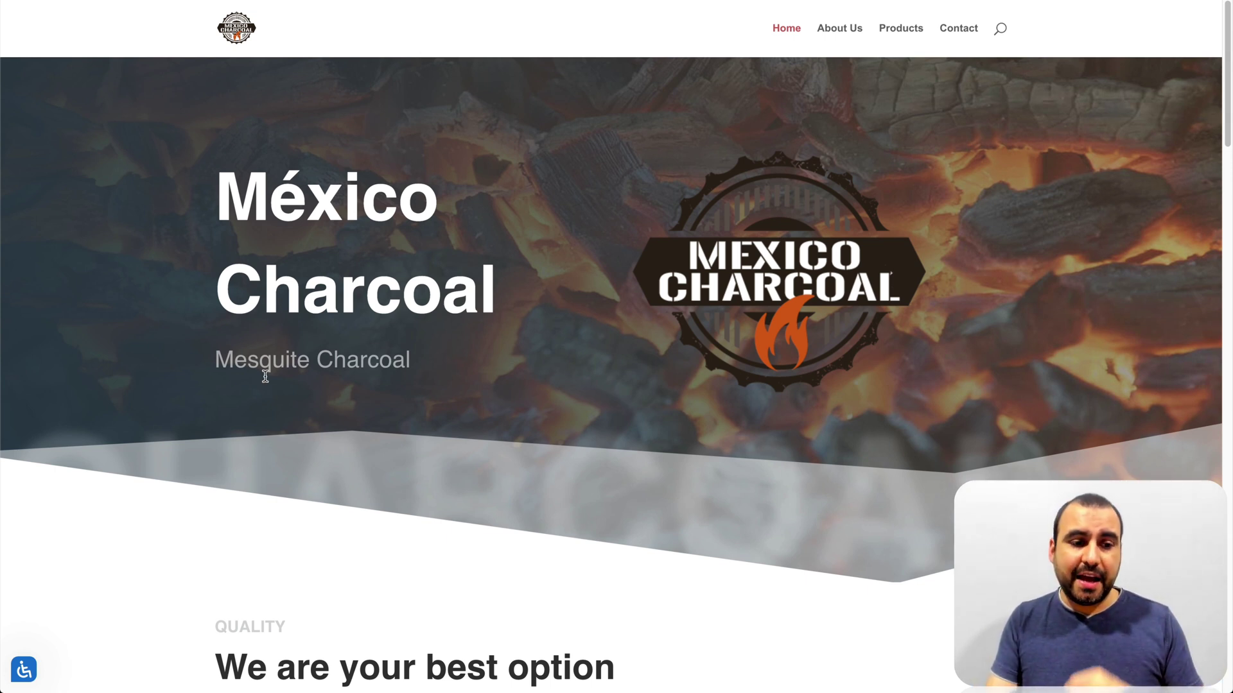
left_click(26, 671)
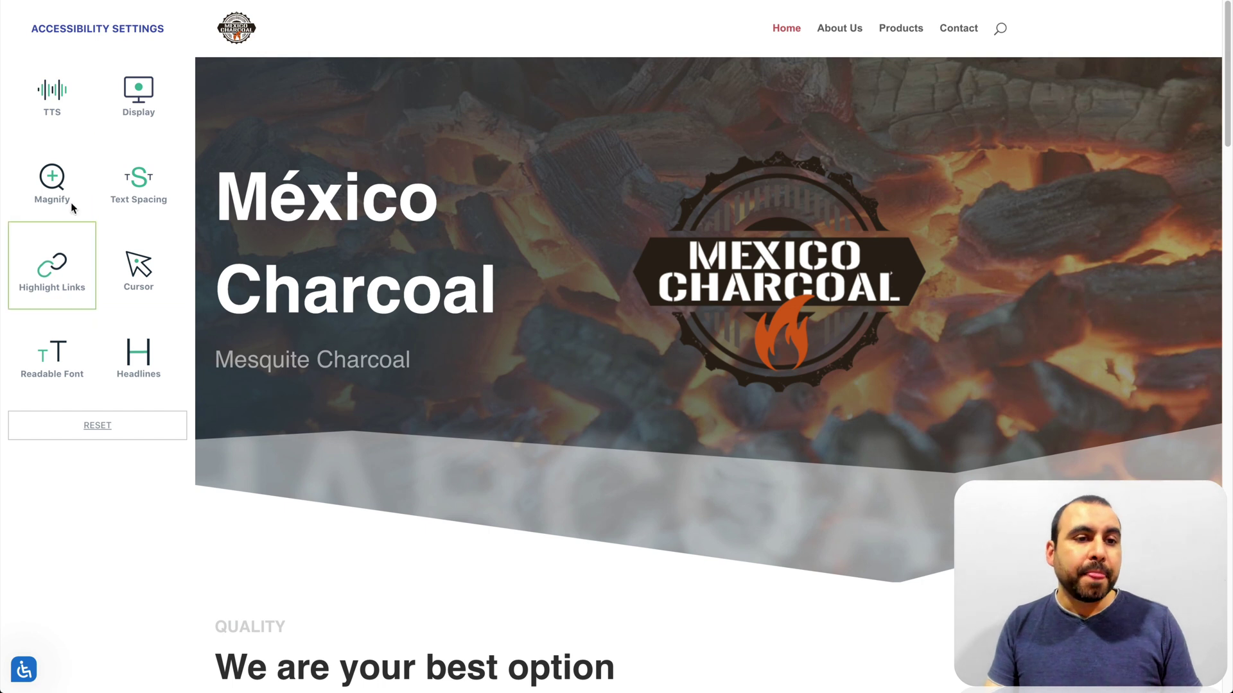
Step: Turn on text-to-speech for the page, then close the settings panel
left_click(53, 92)
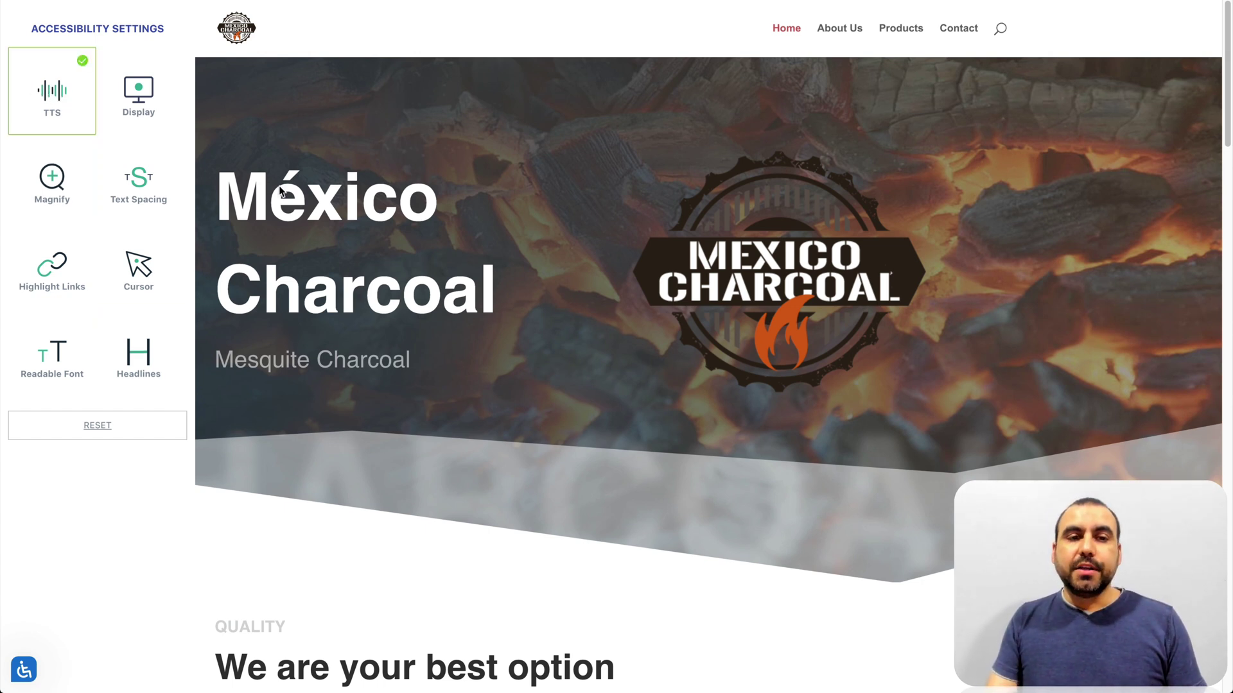
left_click(564, 212)
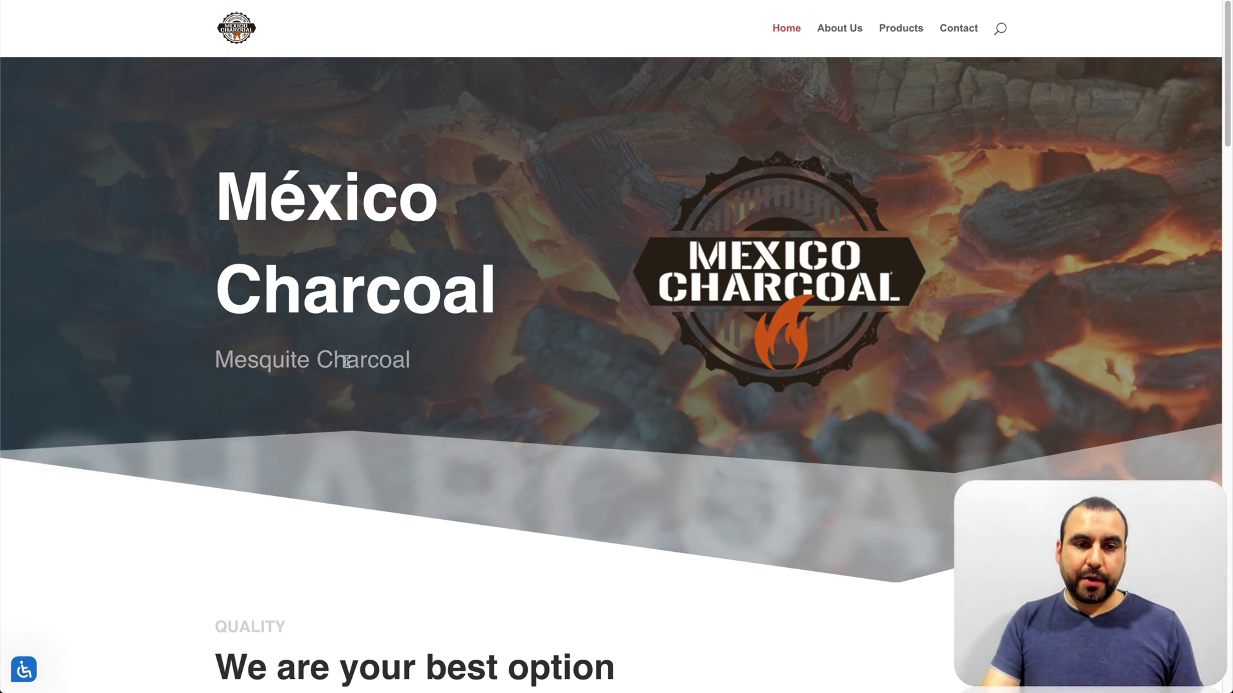
scroll(346, 360, "down", 5)
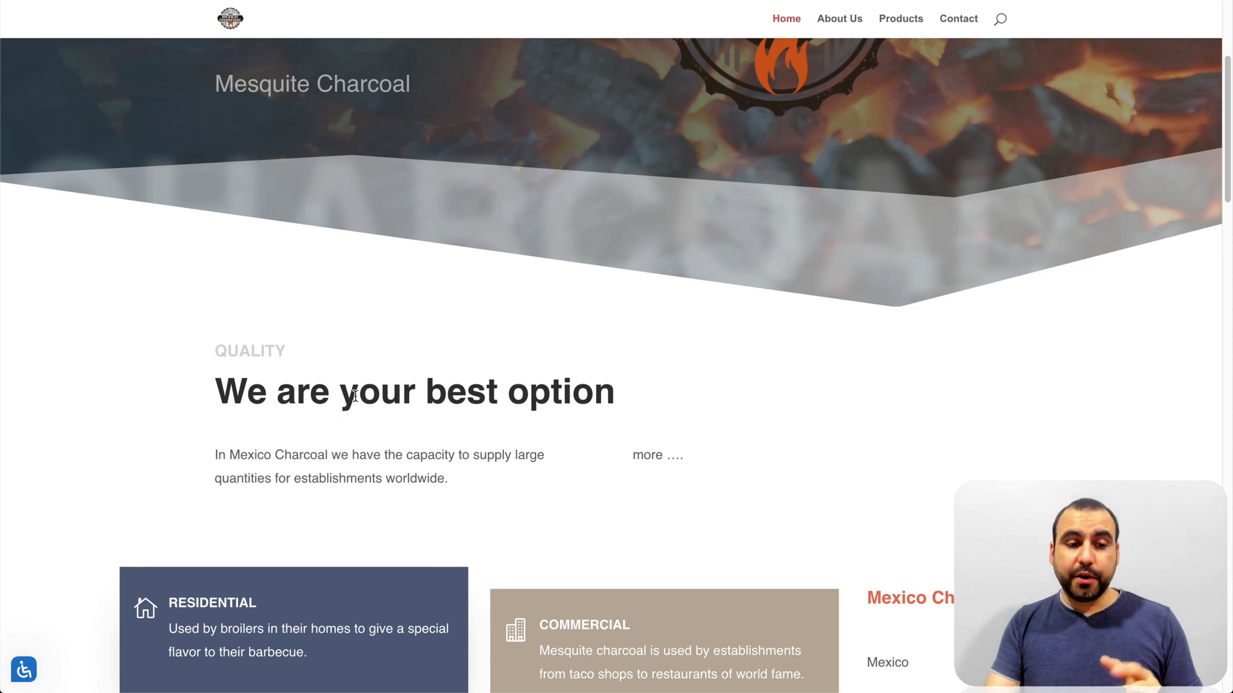
Step: Cycle Display through grayscale, high-contrast and inverted modes back to normal colours
left_click(24, 669)
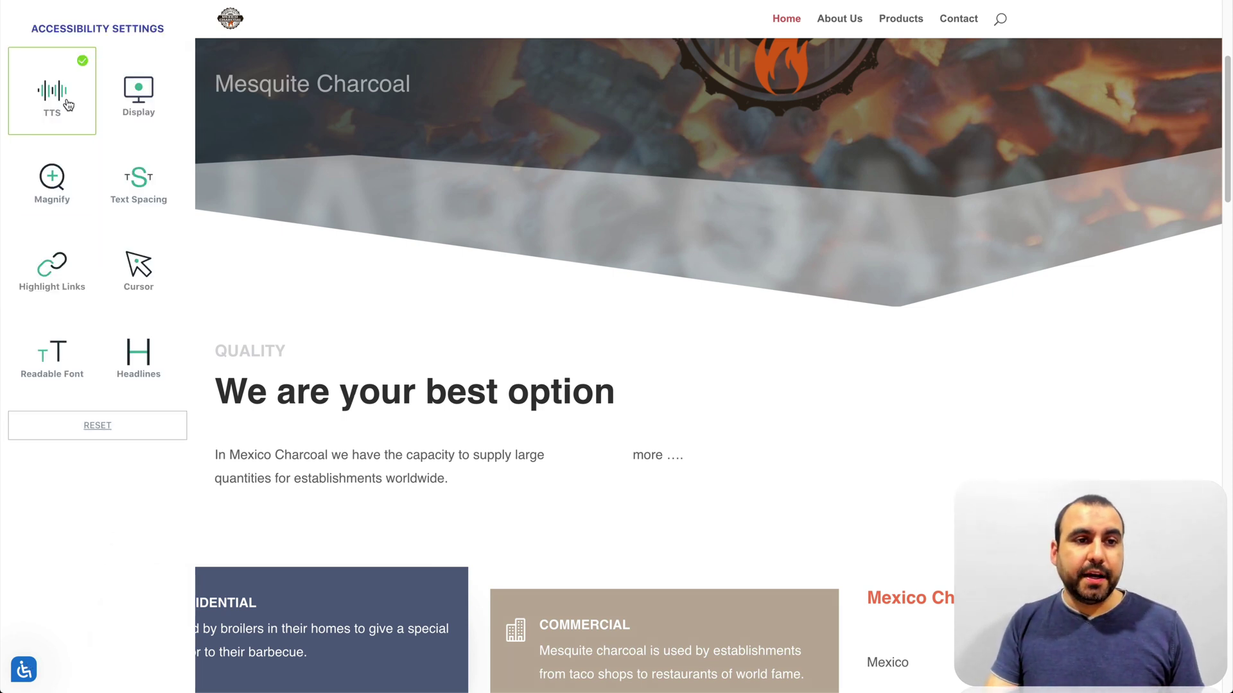
left_click(139, 107)
scroll(413, 247, "up", 5)
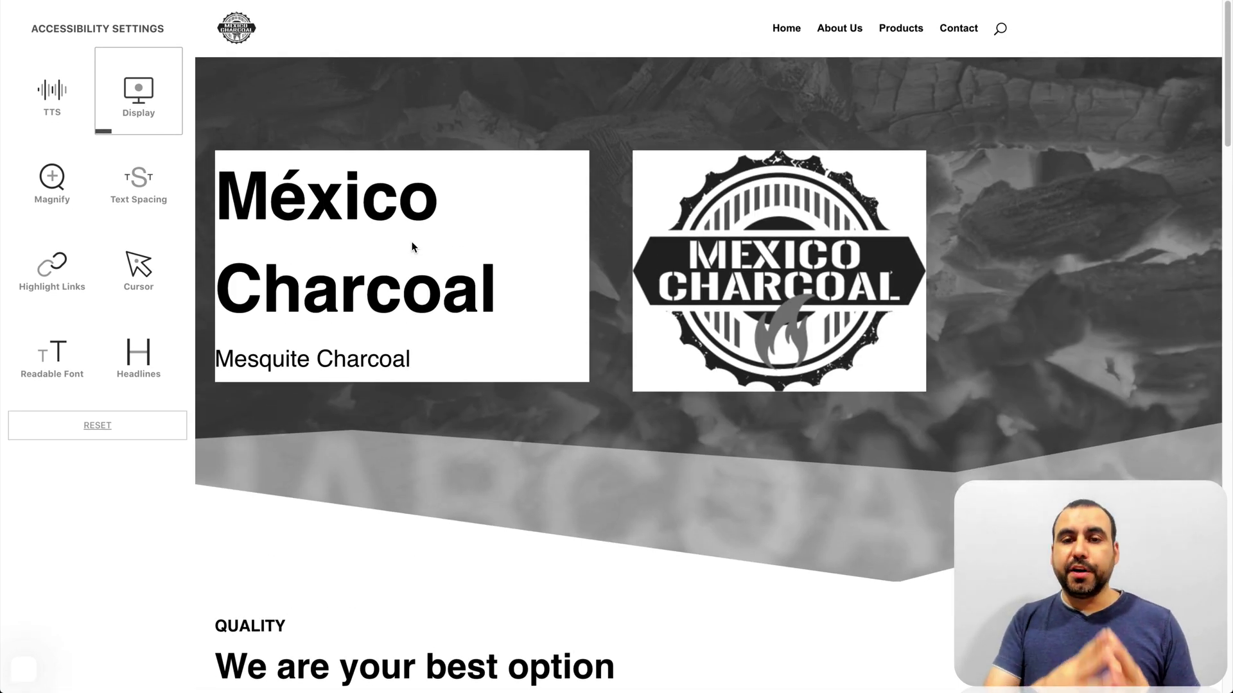
left_click(154, 100)
left_click(155, 100)
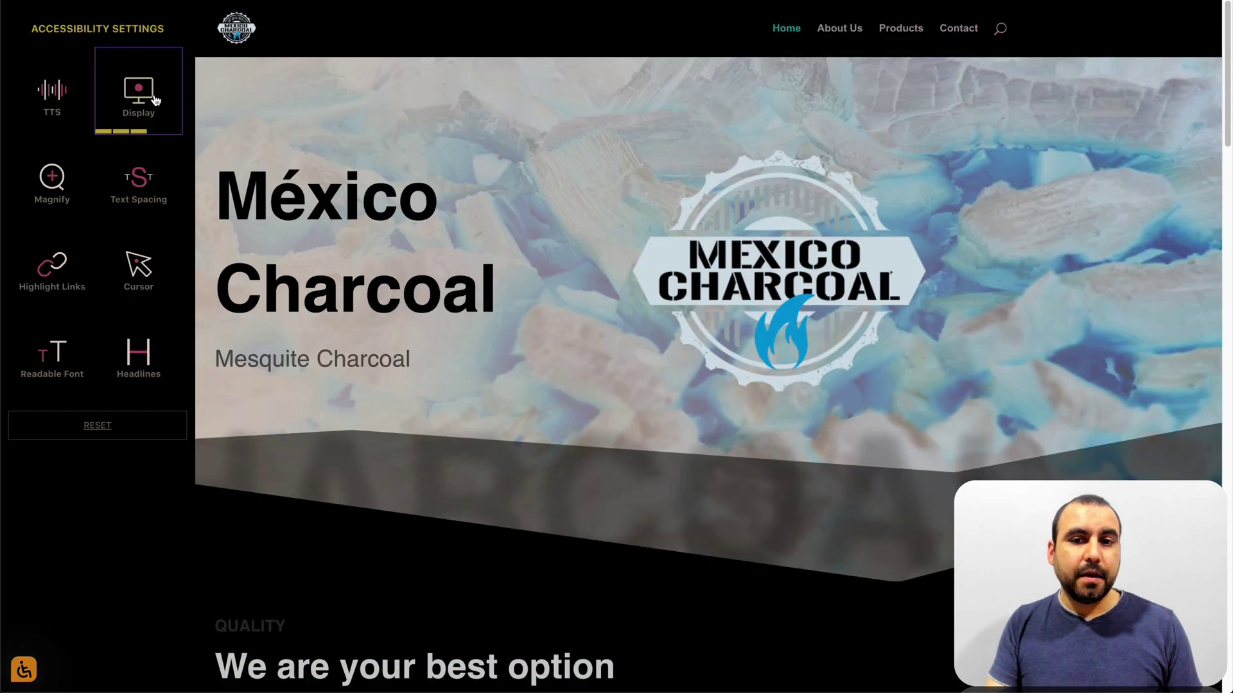
left_click(154, 100)
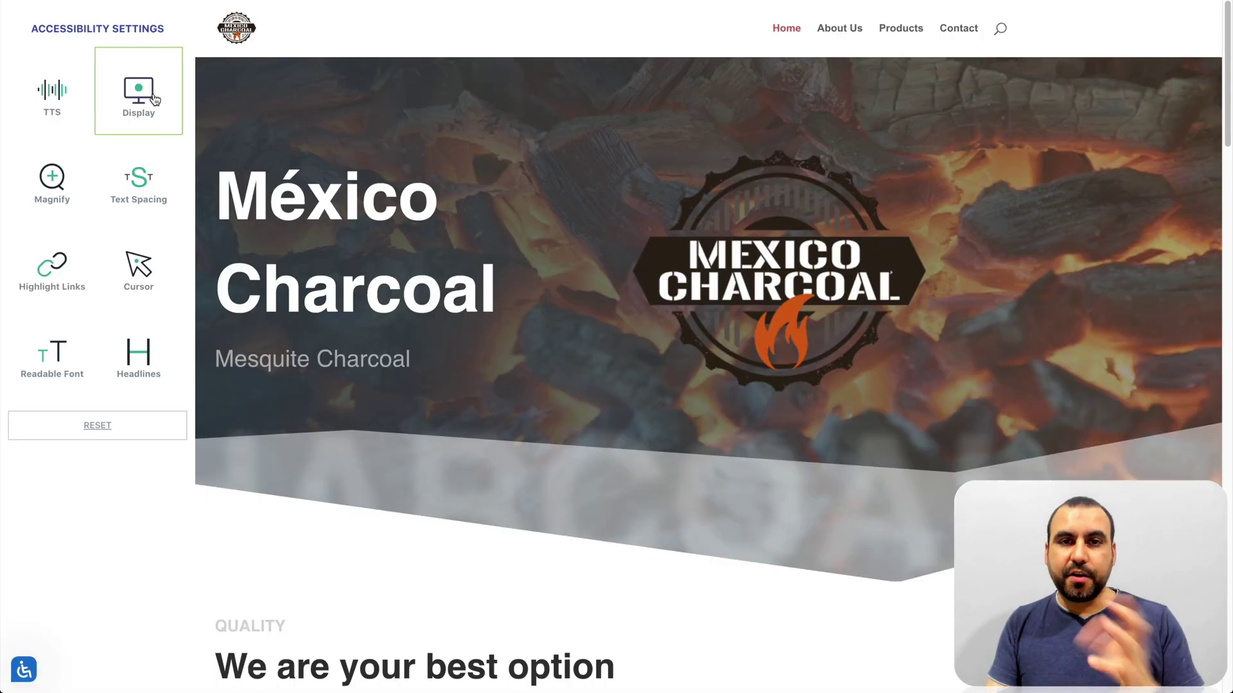
Step: Magnify the page two levels, turn magnification off, and reset all adjustments
left_click(63, 180)
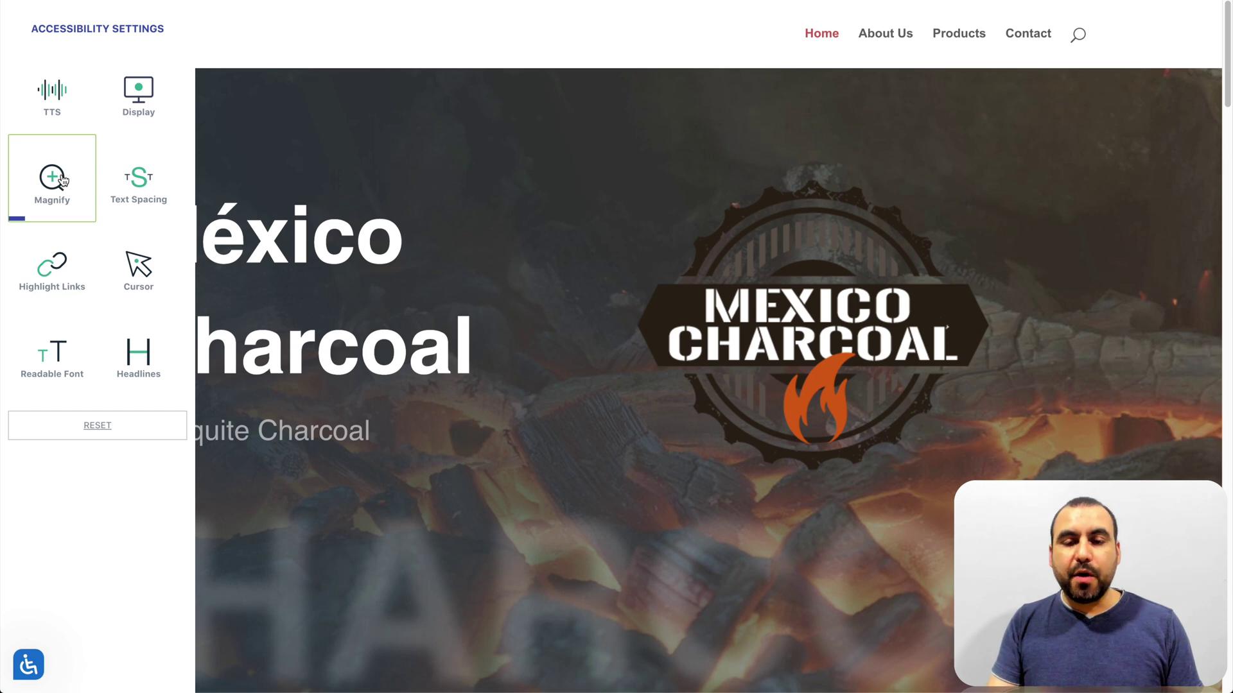
left_click(62, 180)
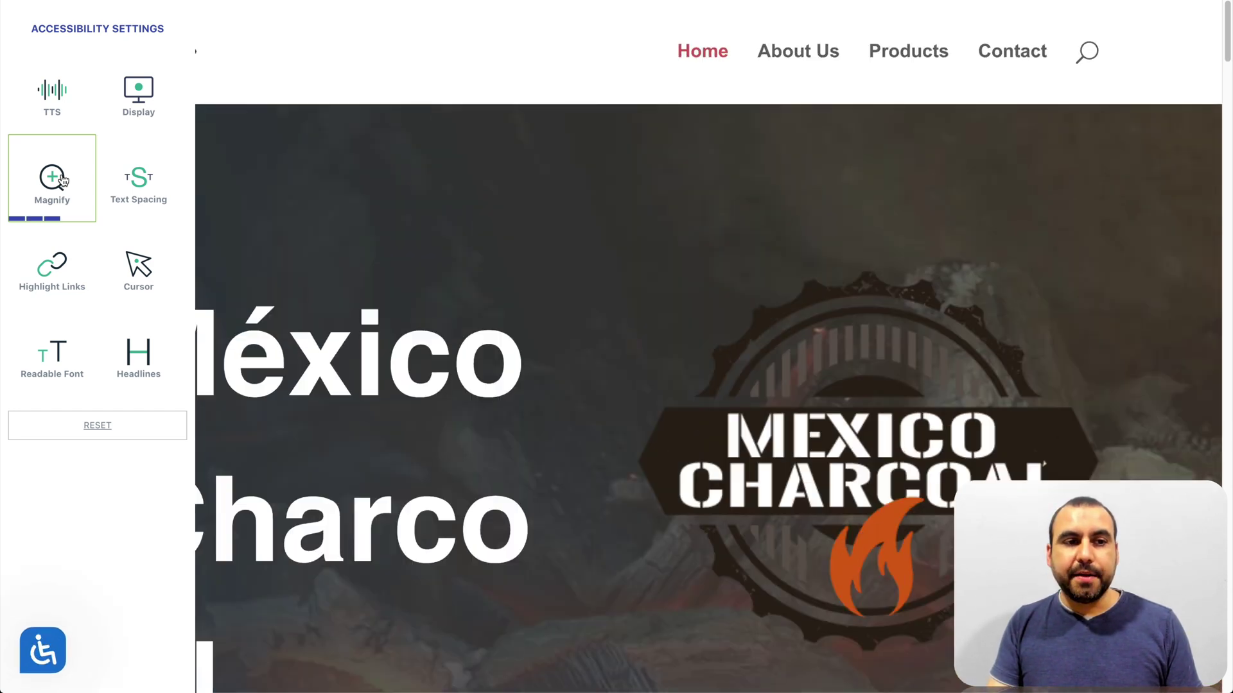
left_click(63, 179)
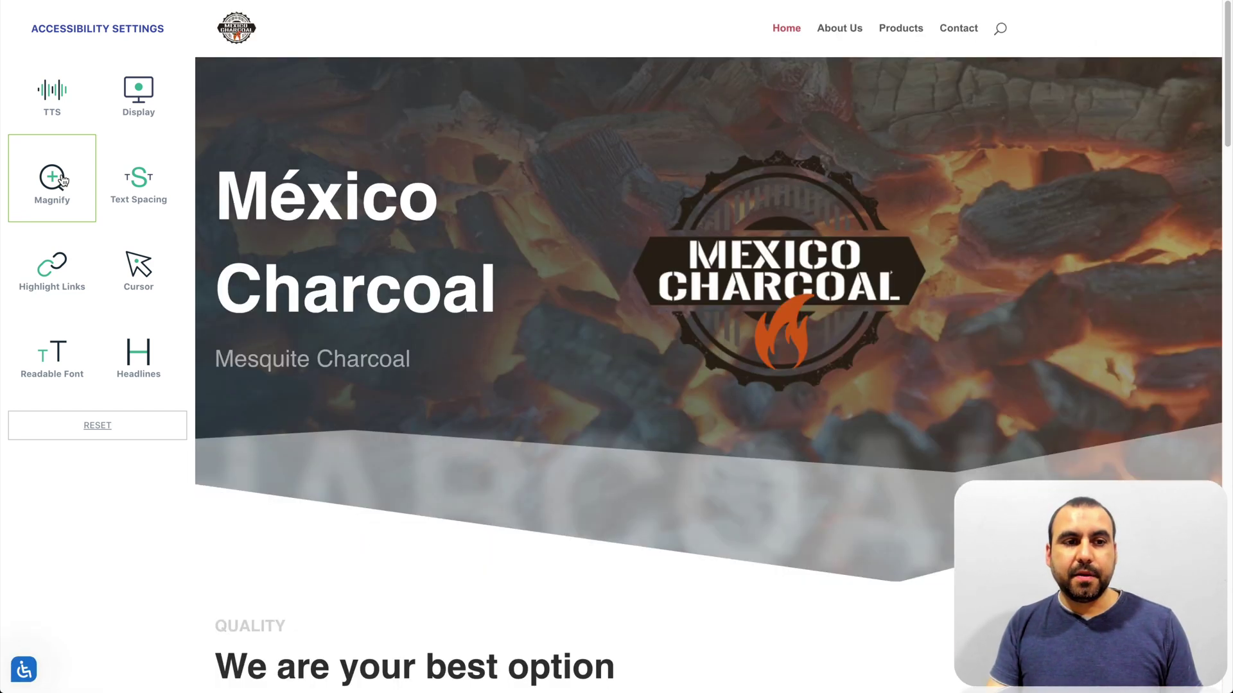
left_click(101, 429)
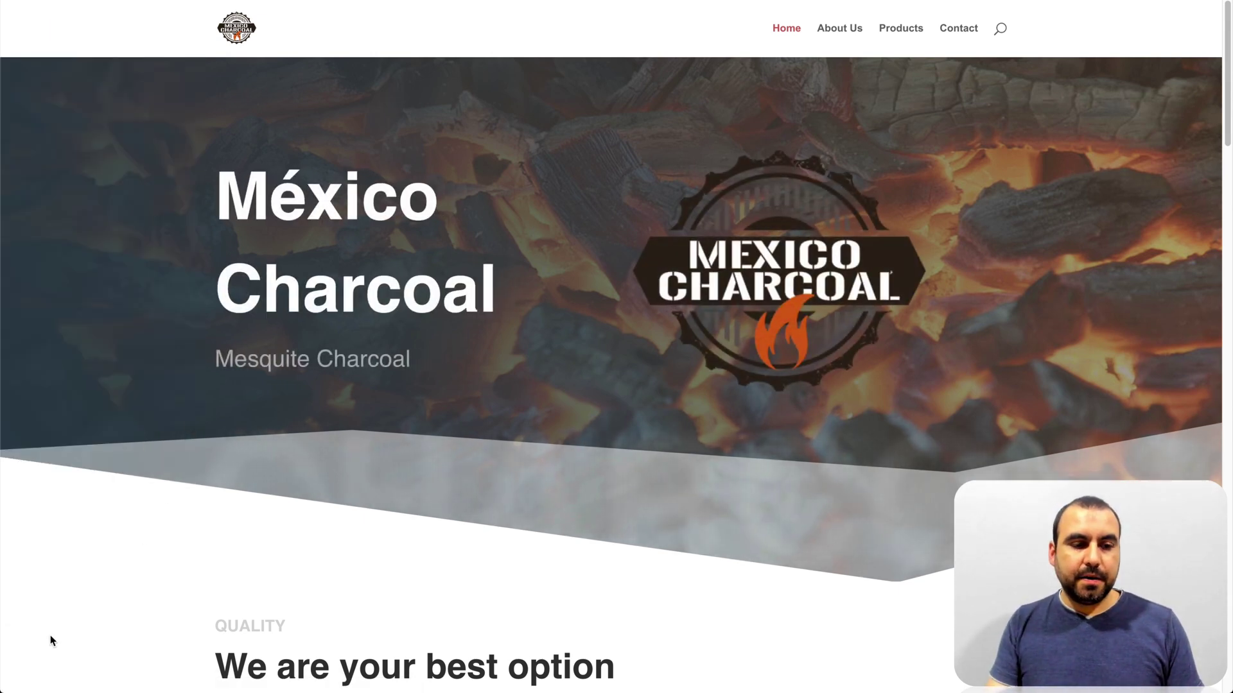
Step: Step Text Spacing through two wider letter-spacing levels and back to normal
left_click(24, 669)
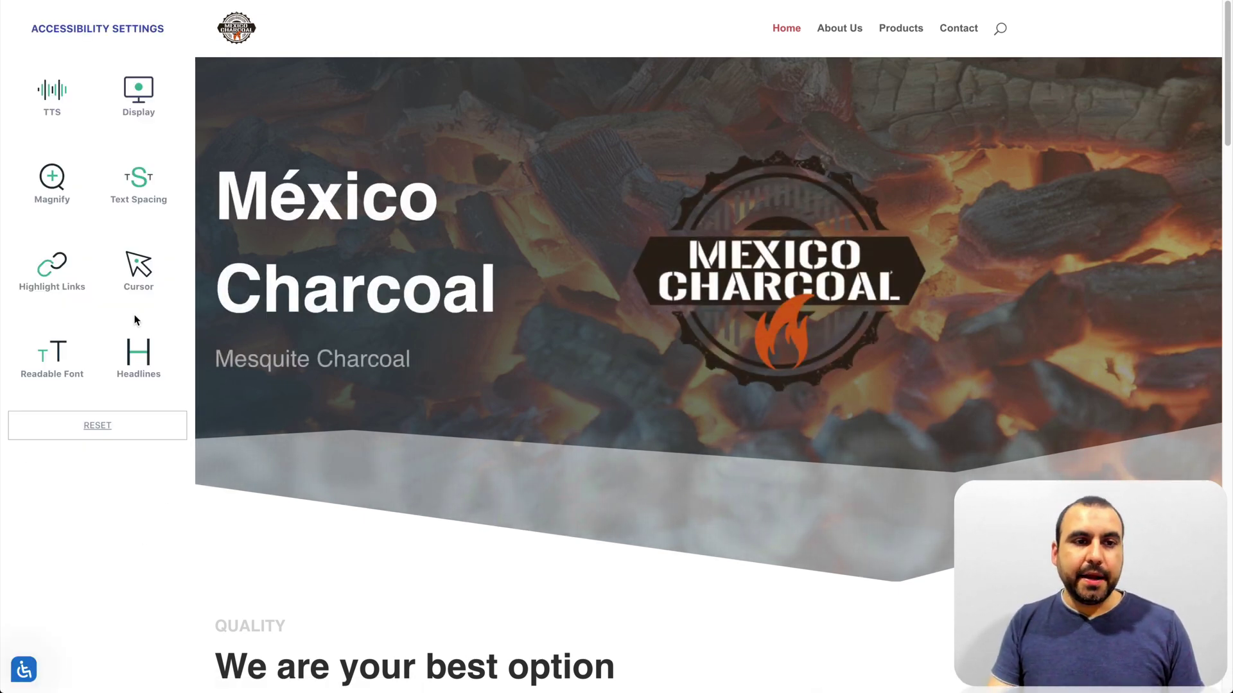
left_click(154, 198)
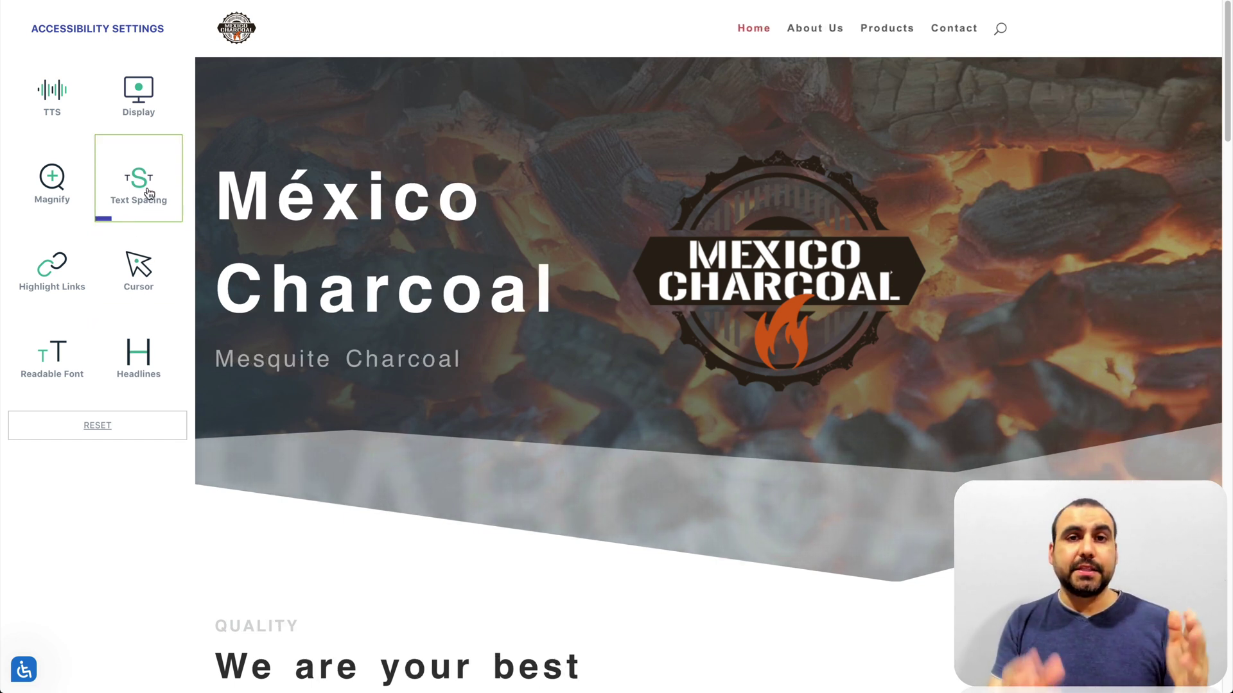
left_click(148, 194)
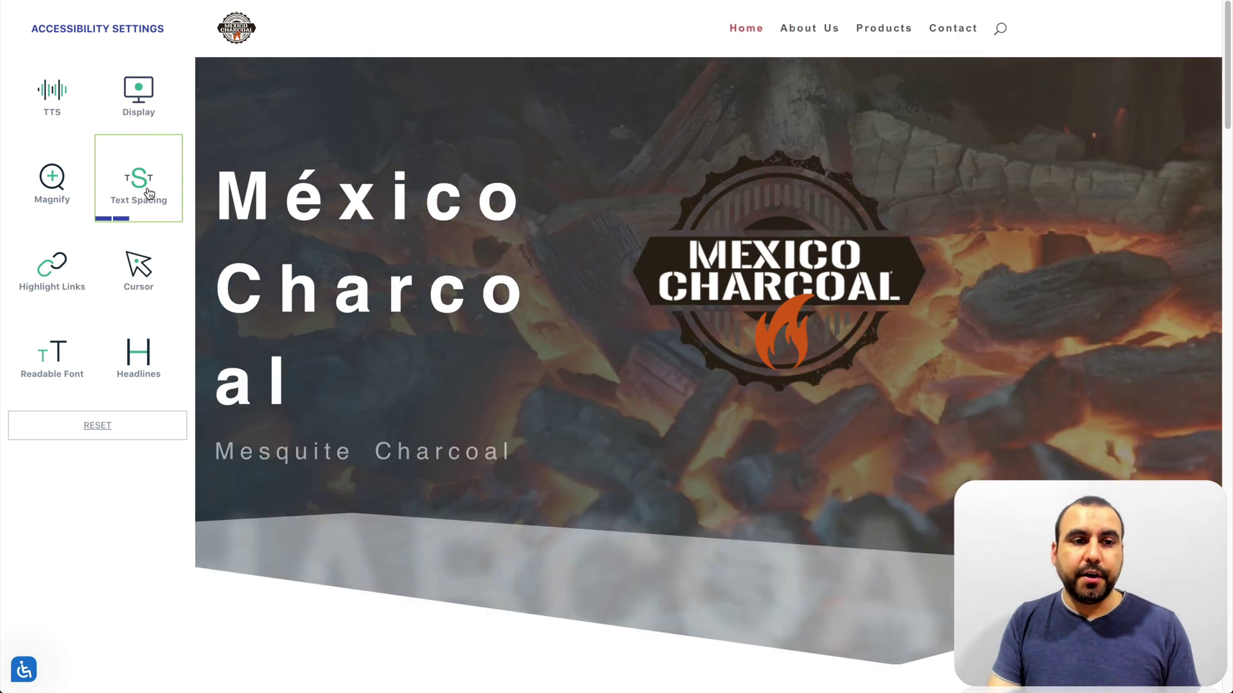
left_click(148, 194)
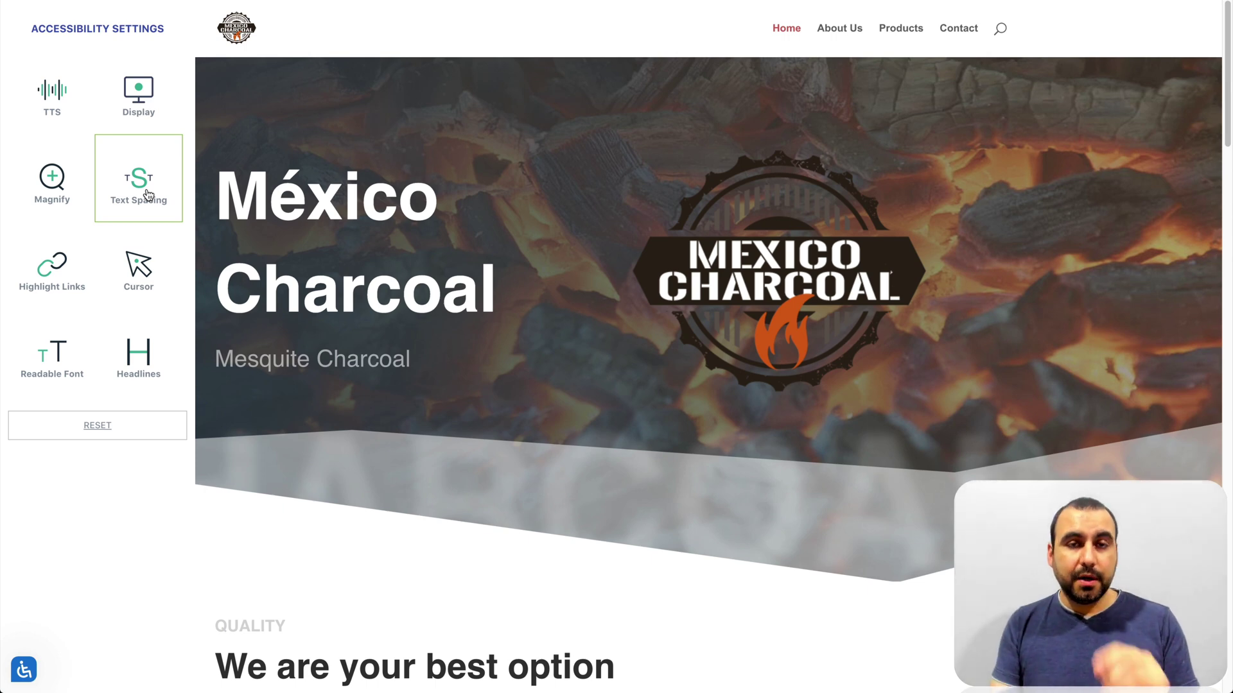
Step: Toggle link highlighting and cursor enlargement on and back off
left_click(52, 268)
scroll(817, 306, "down", 10)
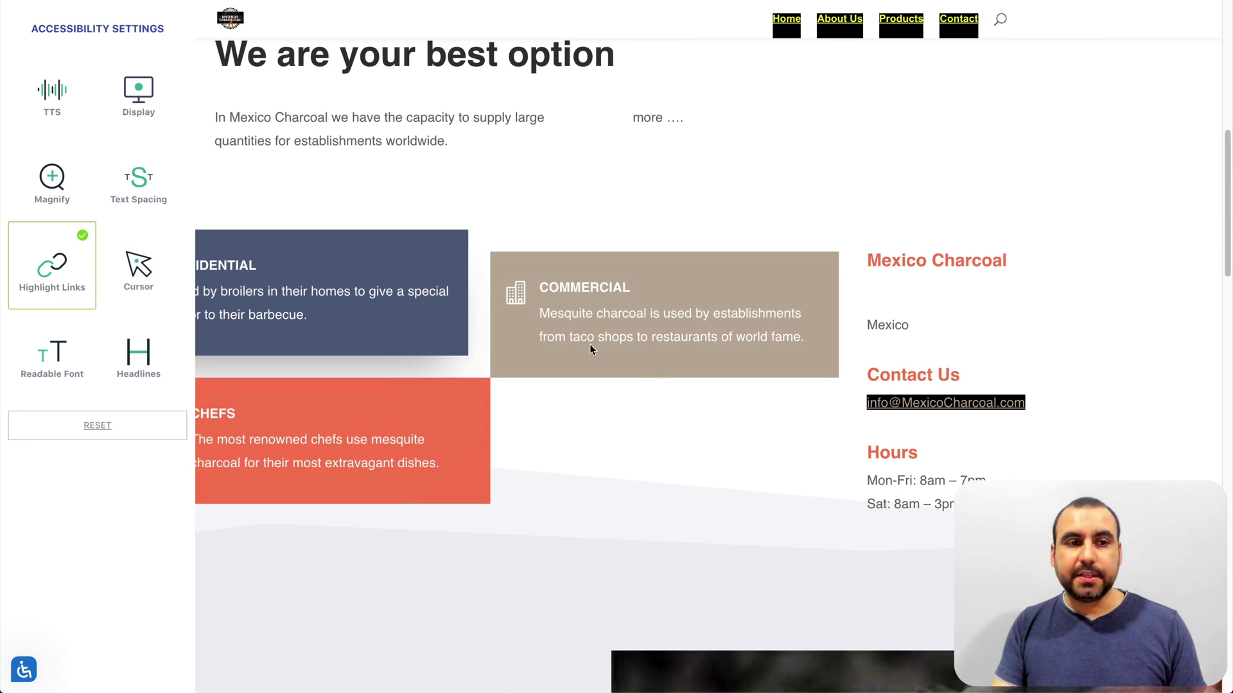
left_click(52, 269)
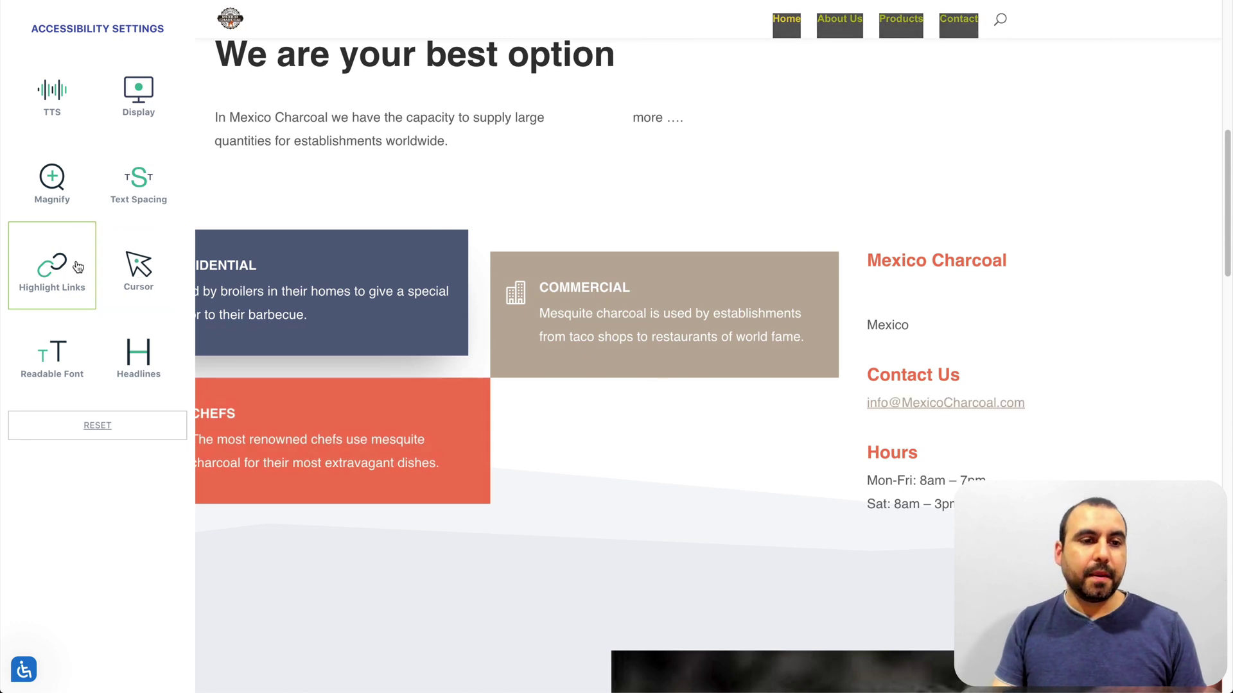
left_click(133, 277)
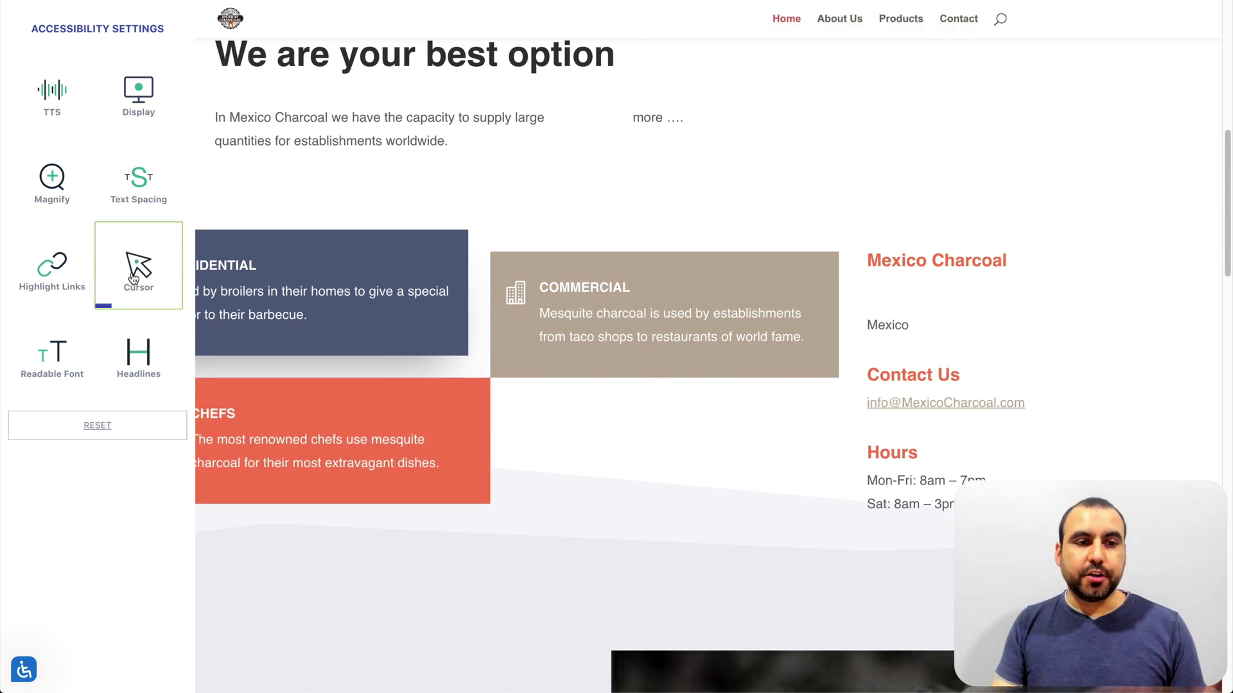
left_click(580, 417)
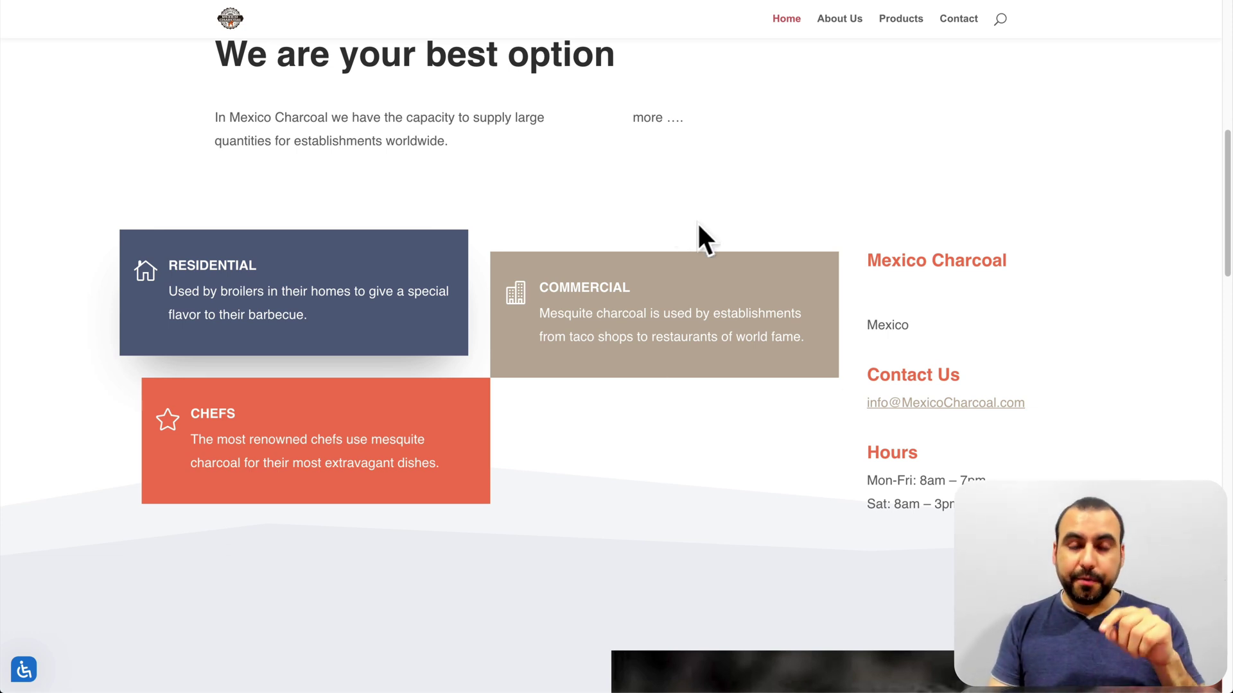
left_click(24, 670)
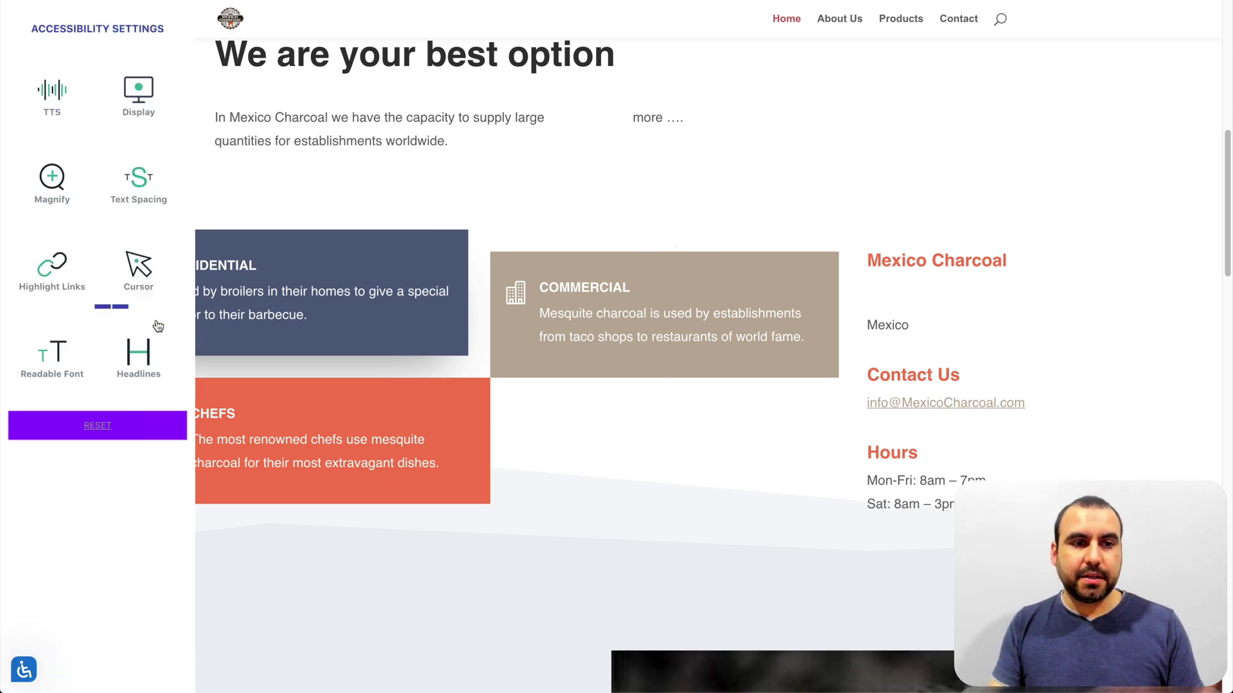
left_click(150, 276)
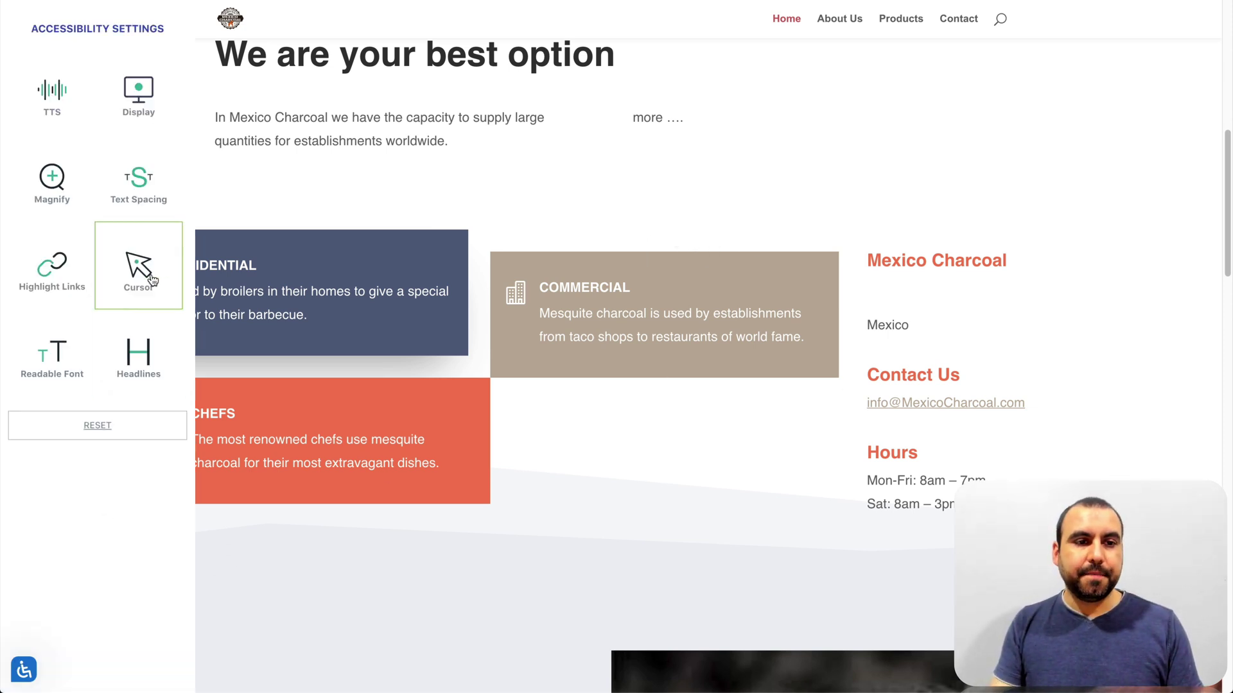
Step: Try the Readable Font option several times, leaving it off
left_click(62, 357)
left_click(62, 357)
scroll(376, 411, "down", 9)
left_click(28, 371)
left_click(54, 361)
left_click(55, 362)
left_click(54, 362)
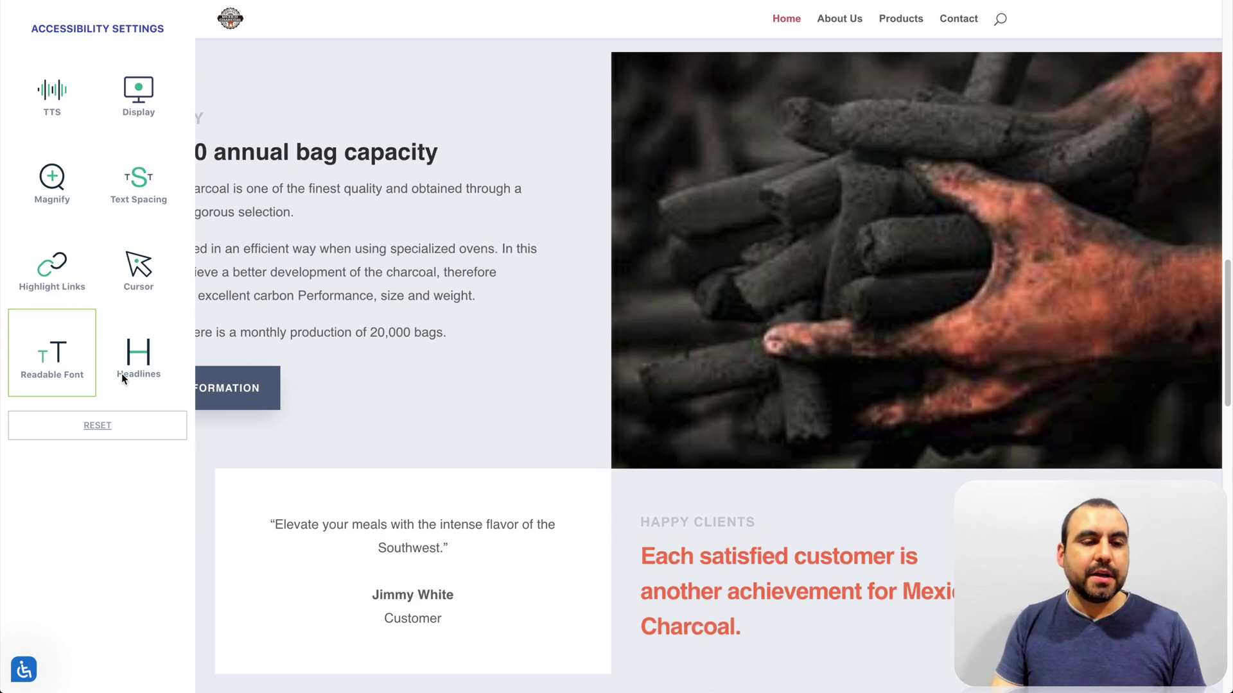
Step: Turn on Headlines emphasis, check the yellow-on-black headings on the page, and reopen the panel
left_click(133, 355)
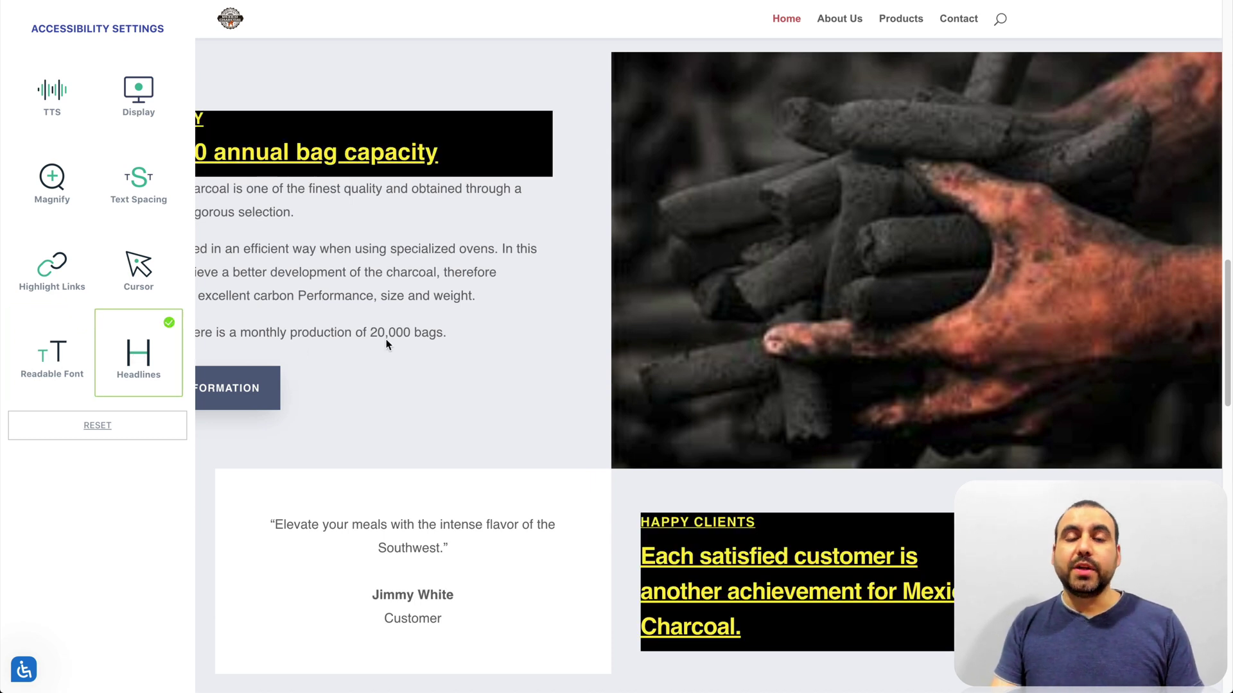
left_click(439, 335)
scroll(485, 417, "down", 4)
scroll(485, 417, "down", 10)
scroll(484, 417, "up", 20)
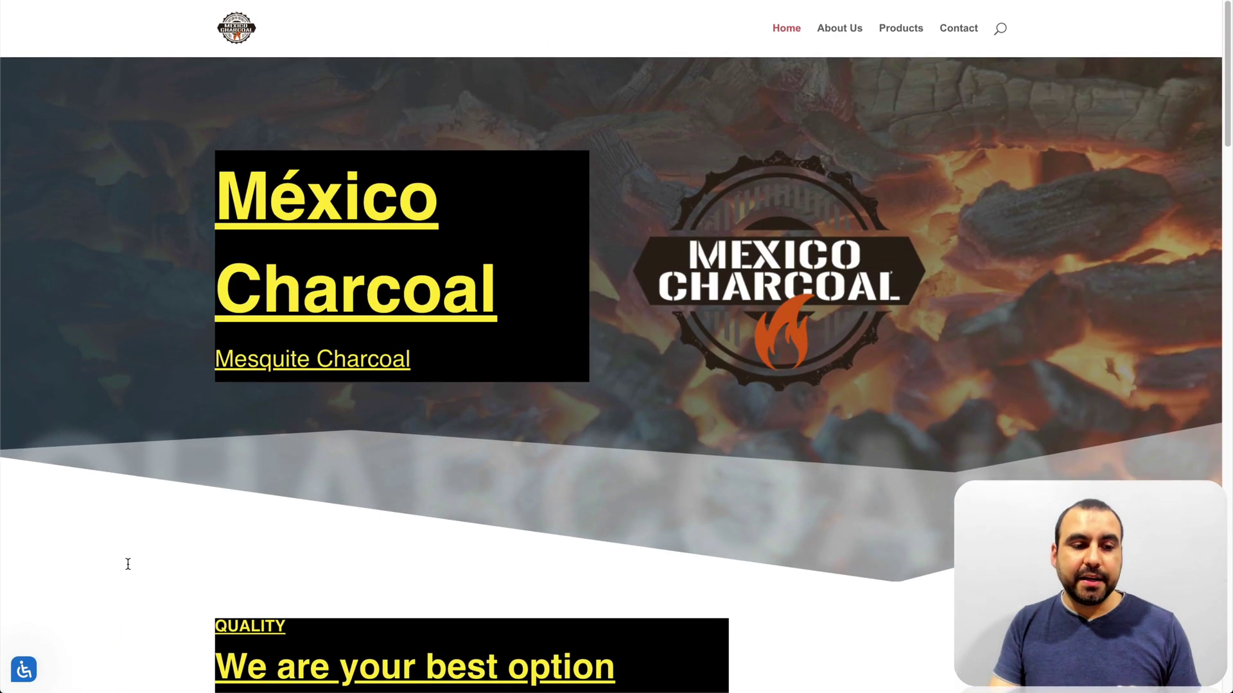
left_click(24, 670)
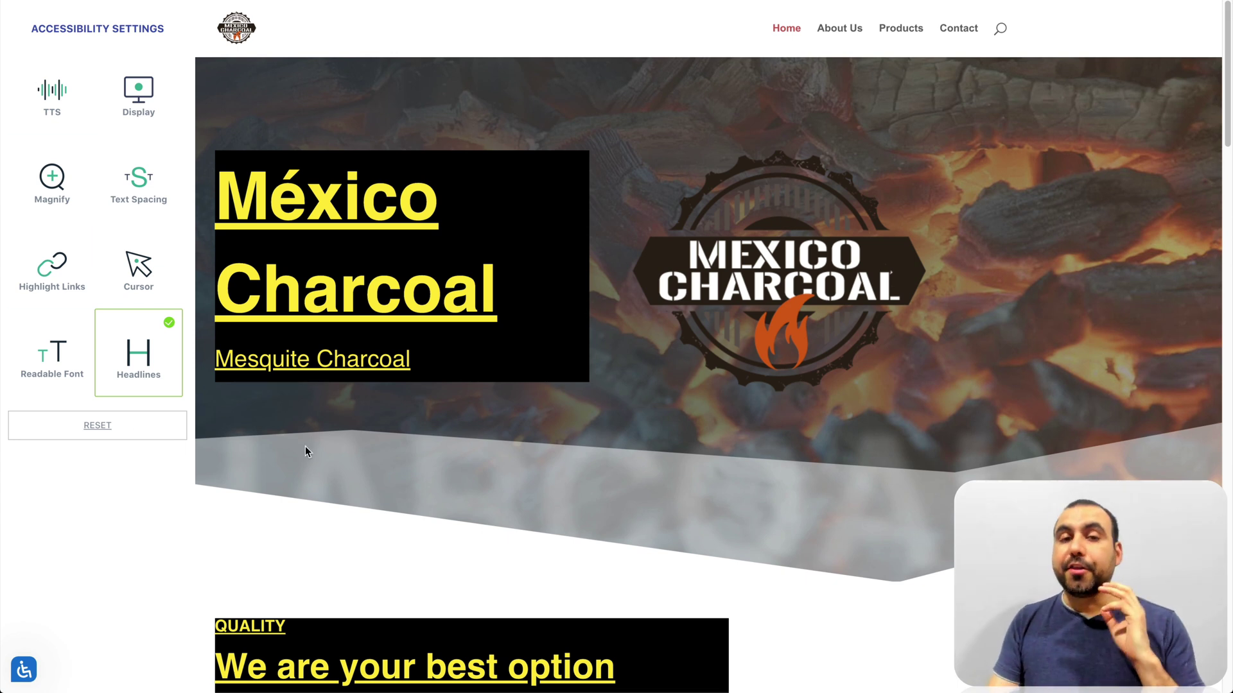
Step: Switch to the SoftwarePro store window and highlight the ADA Comply product price
mouse_move(499, 684)
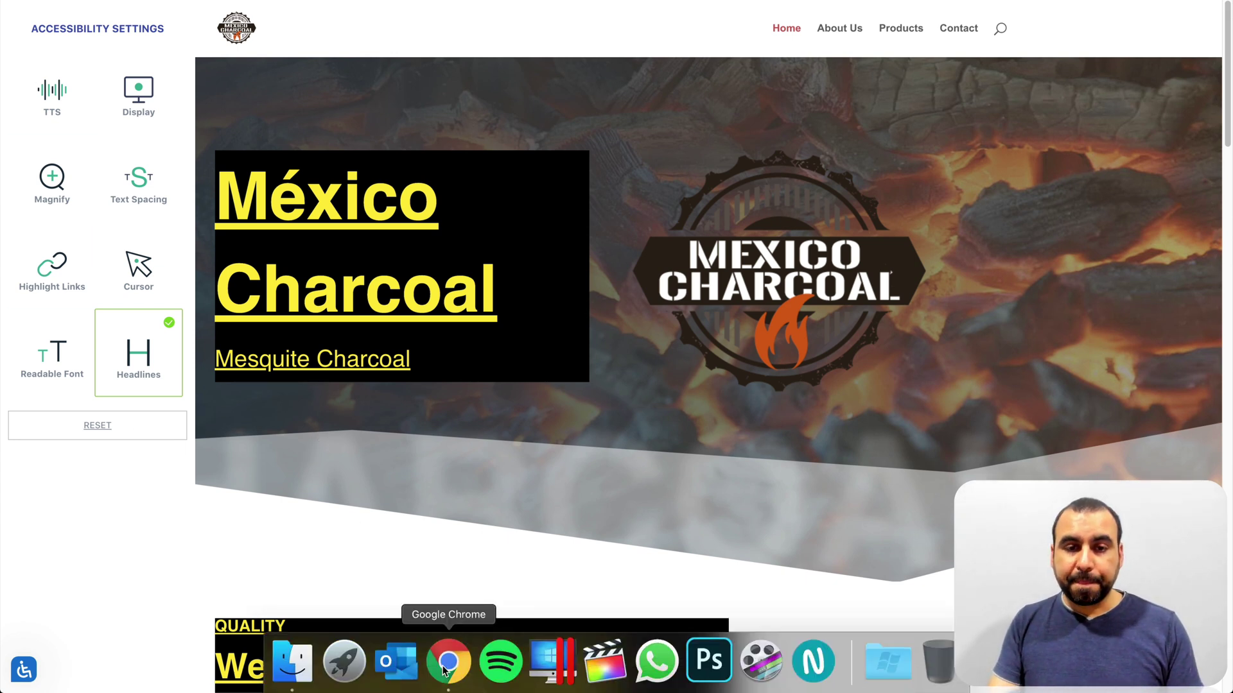
right_click(443, 670)
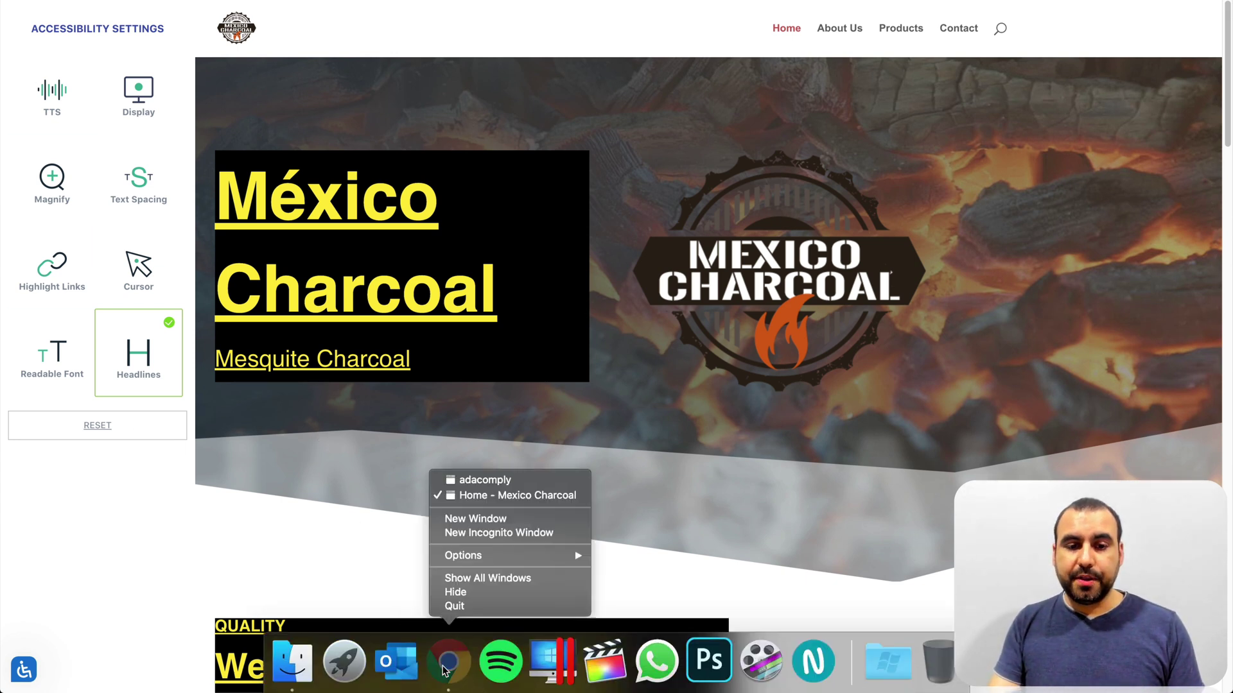
left_click(481, 483)
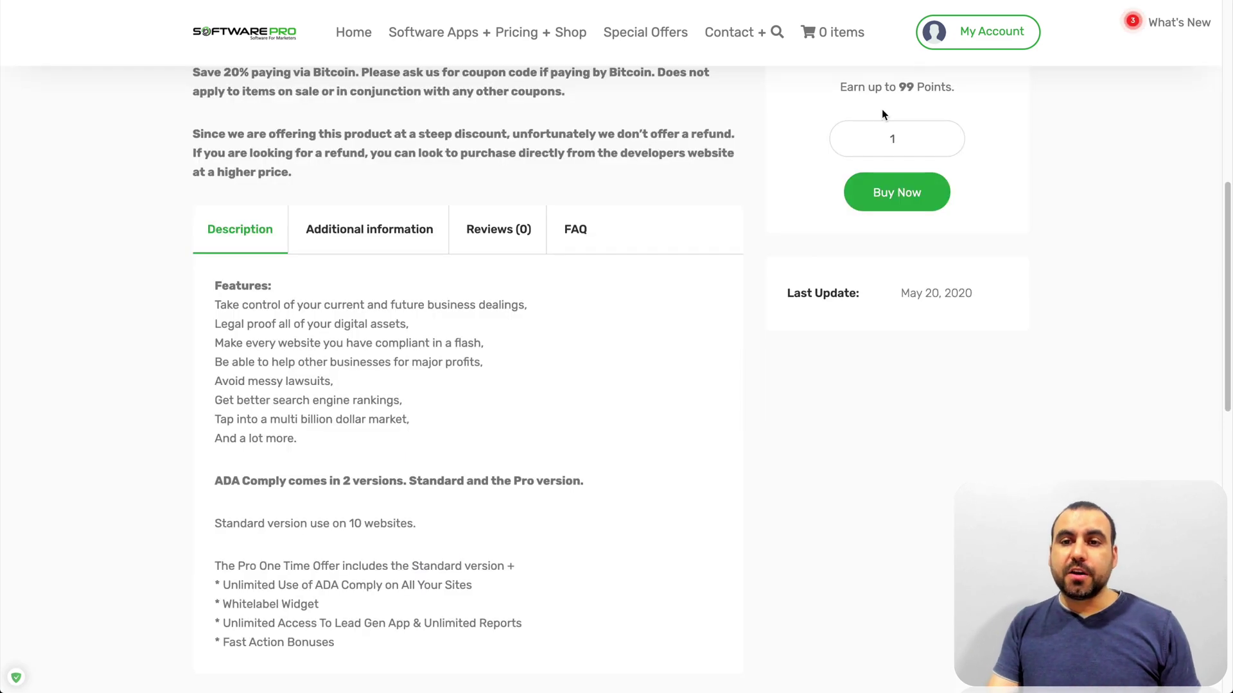
scroll(877, 109, "up", 10)
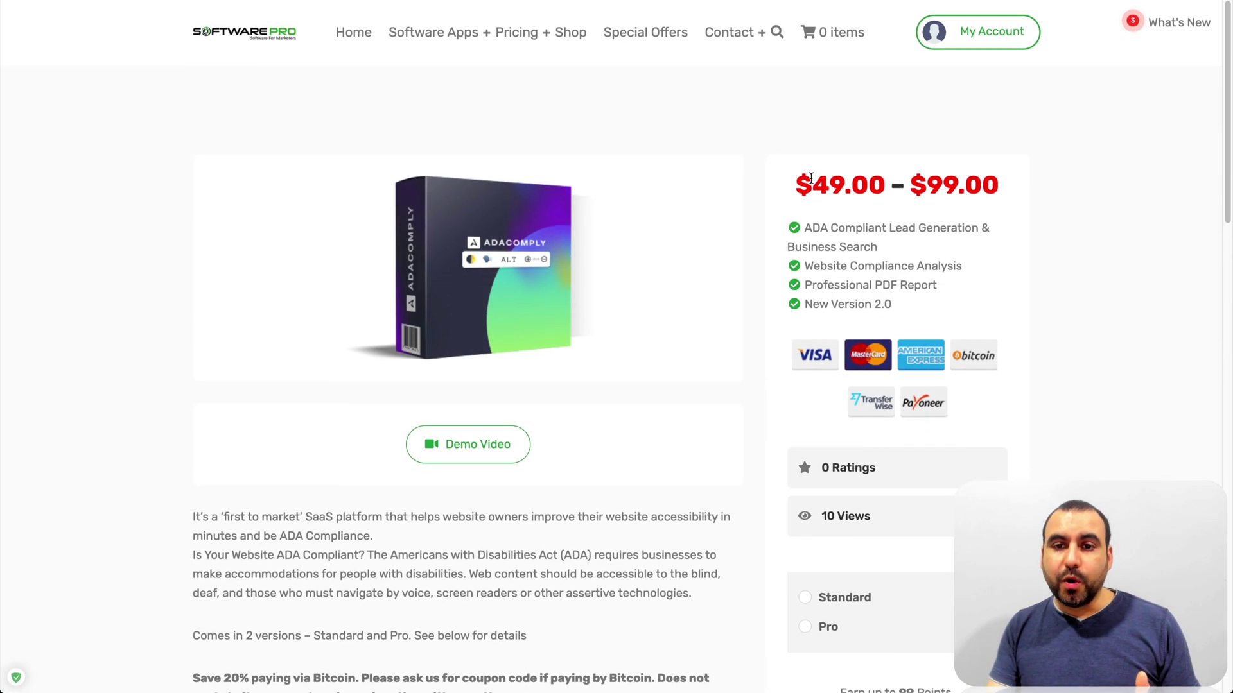
left_click_drag(811, 185, 892, 185)
left_click(889, 212)
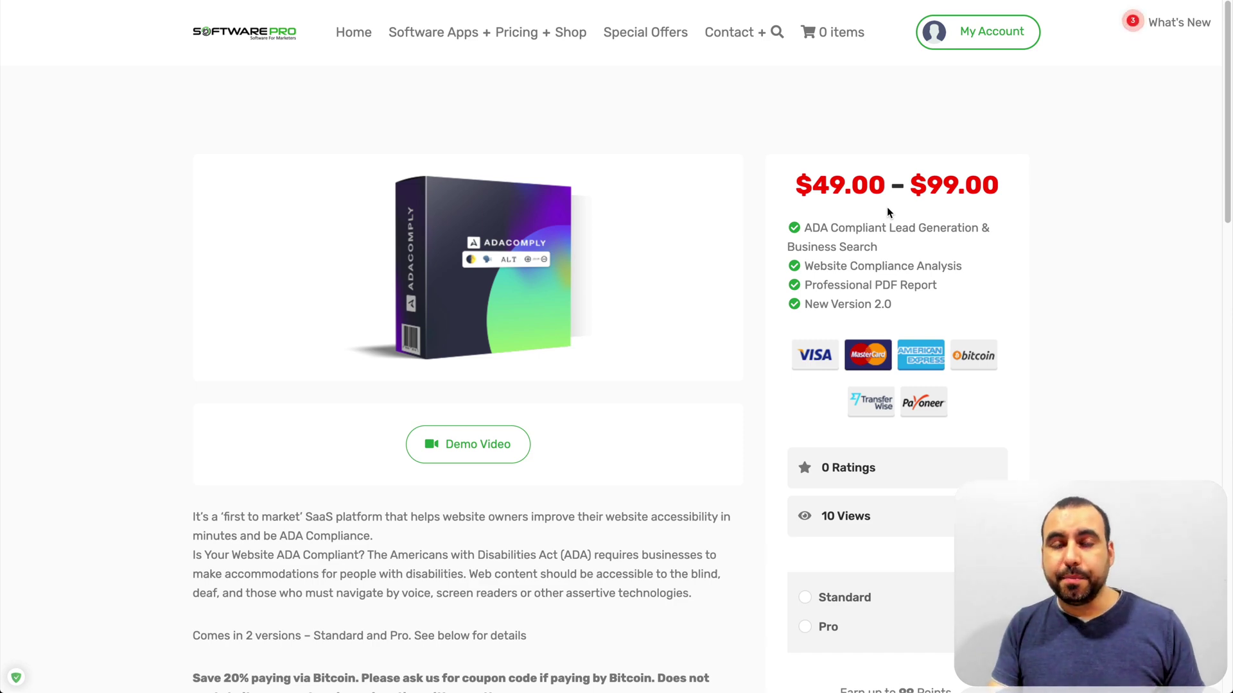
Step: Highlight the Whitelabel Widget Pro feature, then the $49.00 – $99.00 price range
scroll(888, 208, "down", 9)
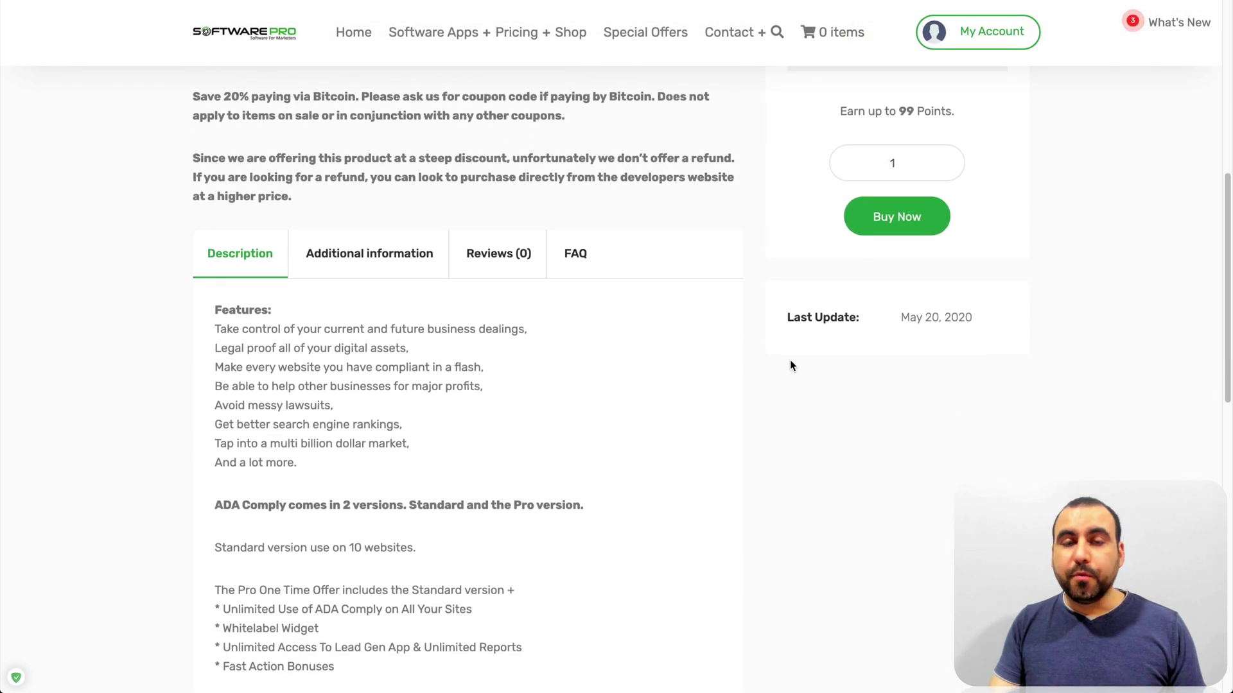
scroll(794, 443, "down", 1)
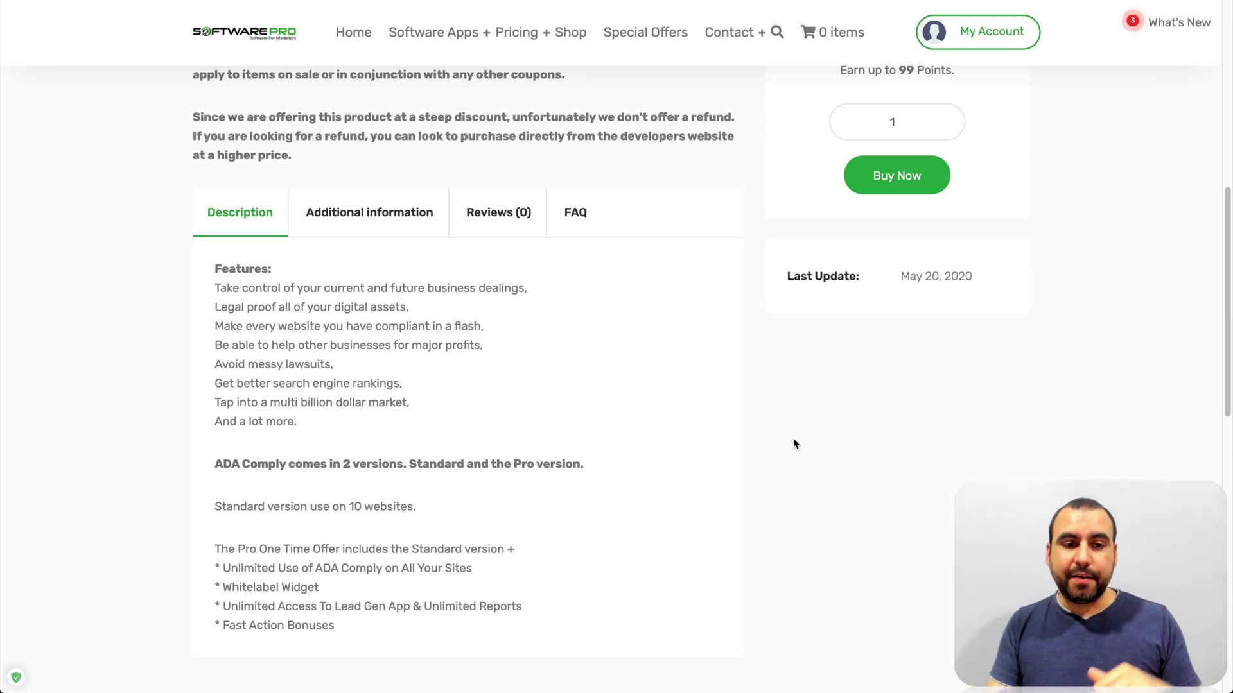
scroll(794, 442, "down", 2)
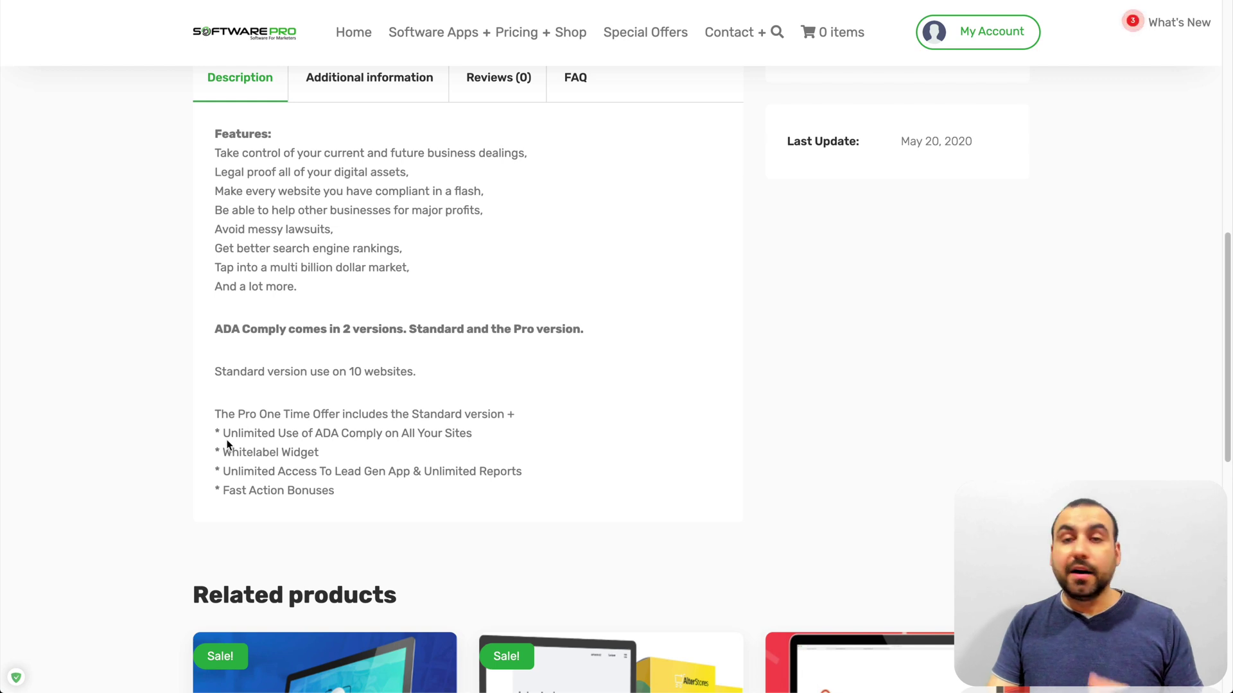
left_click_drag(226, 452, 326, 457)
left_click(345, 463)
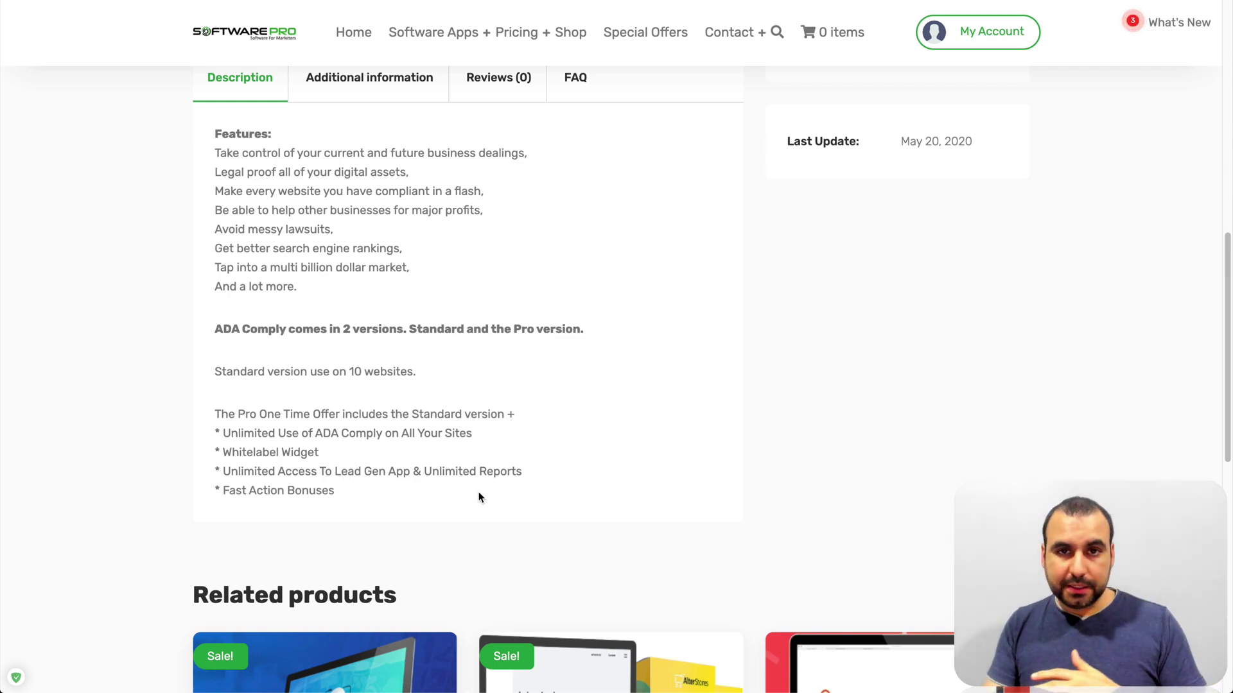
scroll(479, 495, "up", 10)
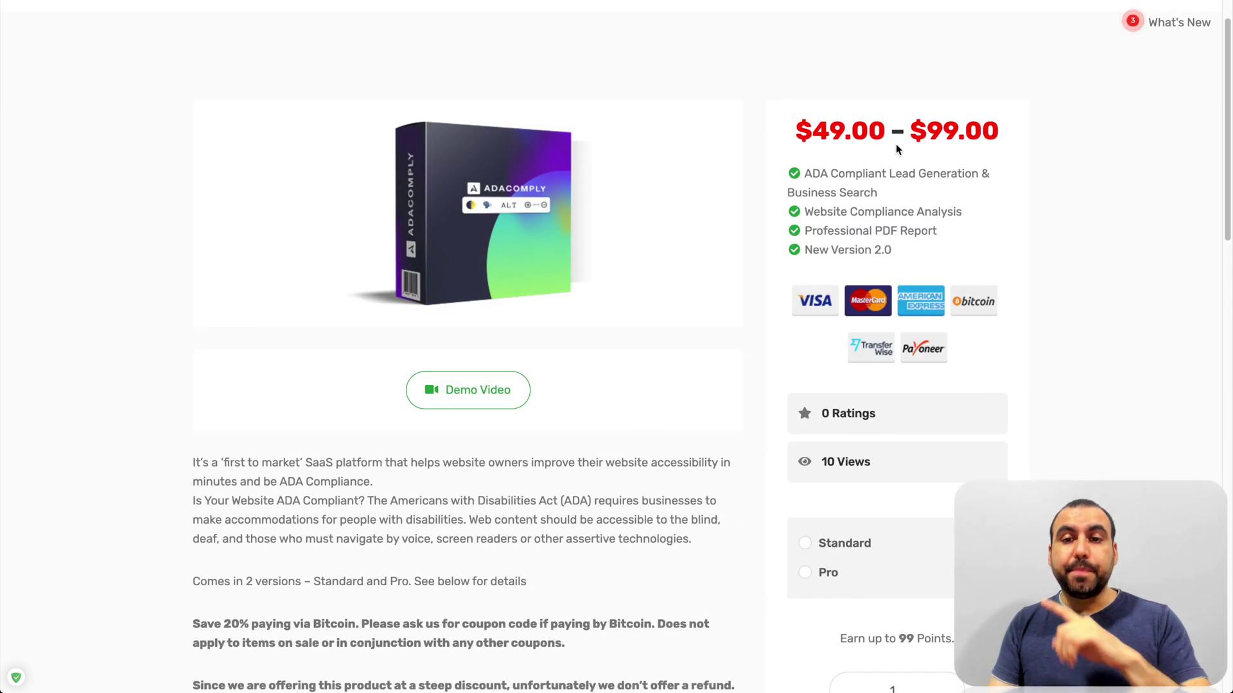
left_click_drag(815, 133, 1041, 141)
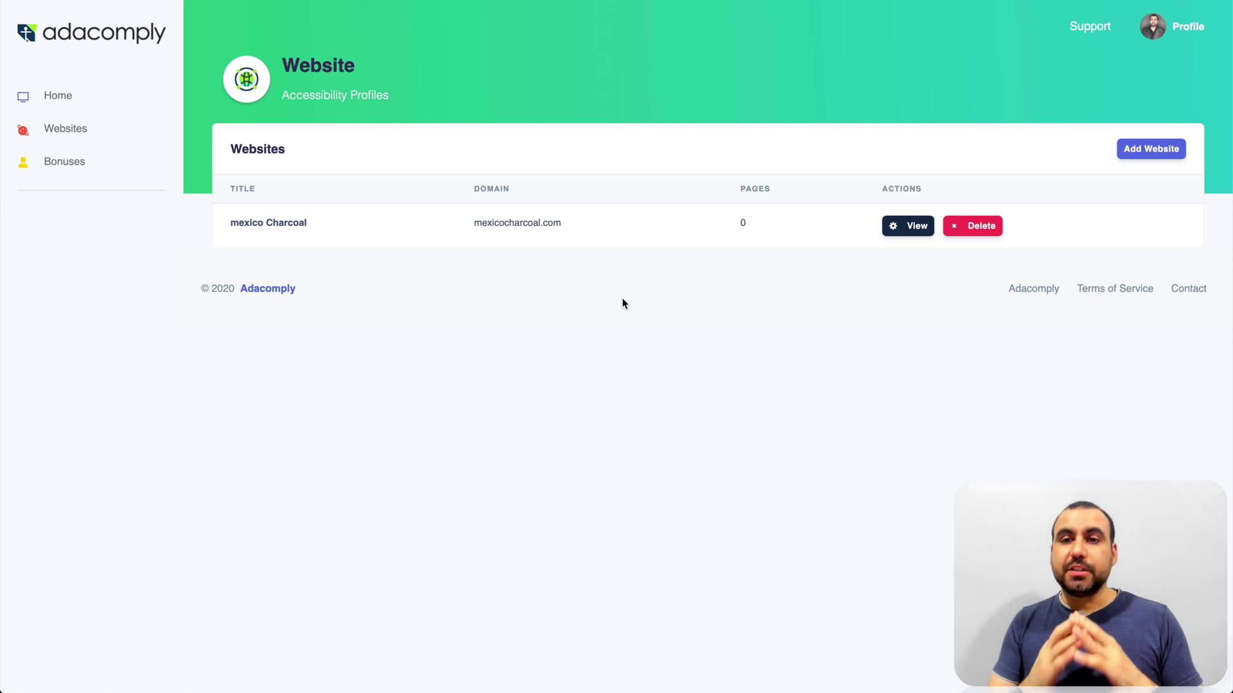
left_click(1156, 148)
left_click(630, 355)
type("TEST")
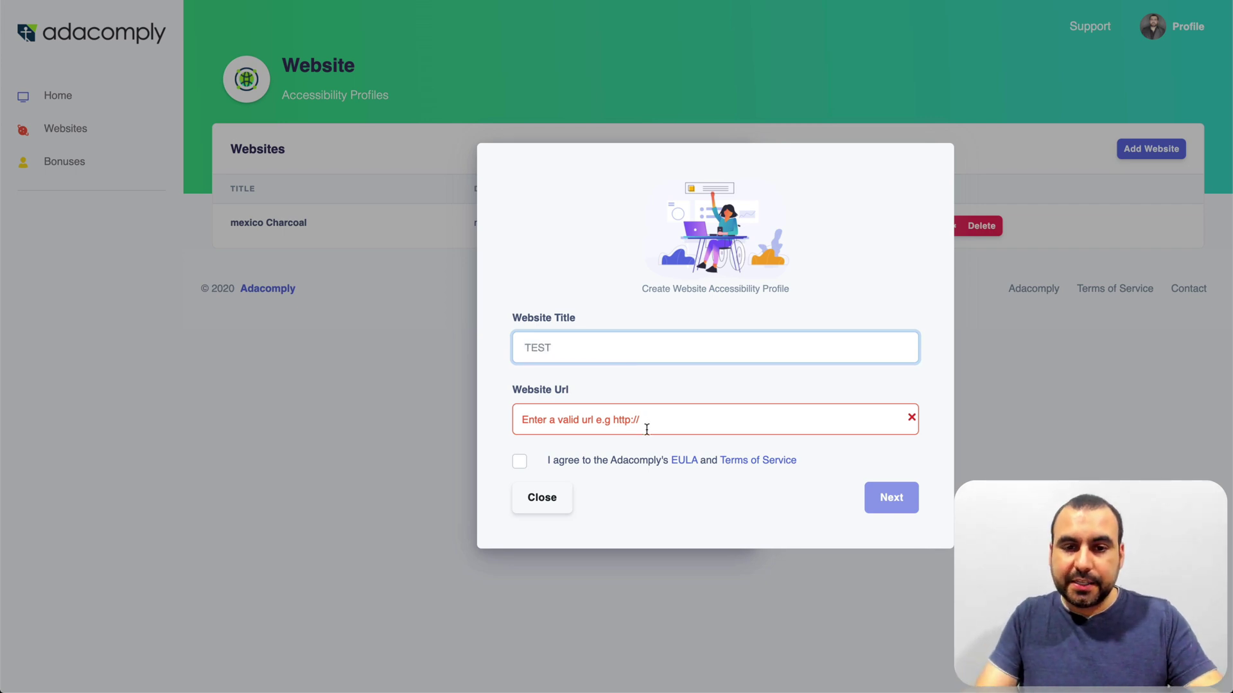
left_click(644, 422)
type("https://")
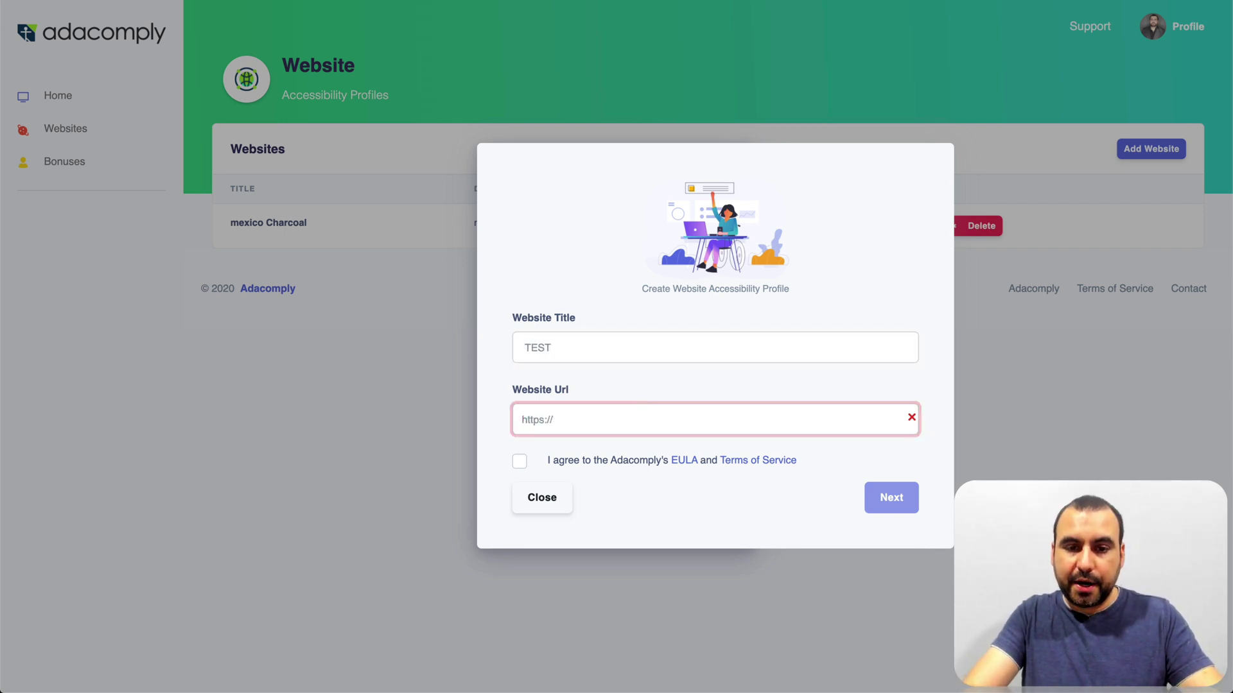
type("pest.com")
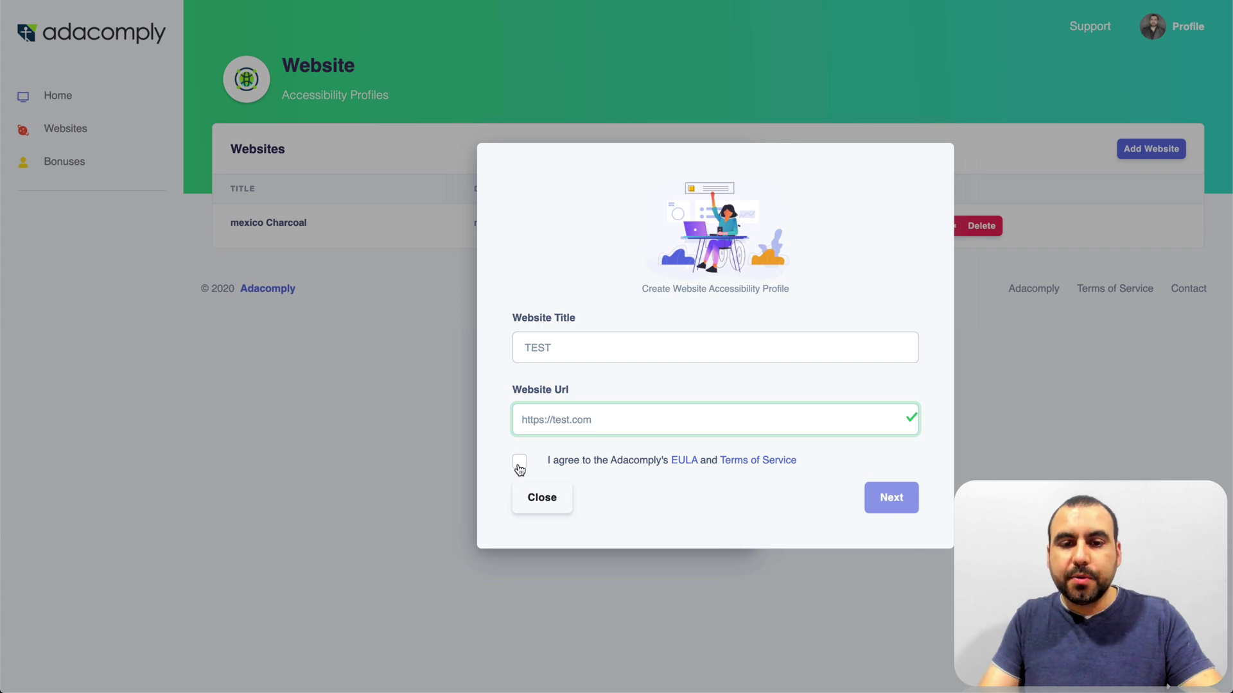
left_click(520, 462)
left_click(899, 495)
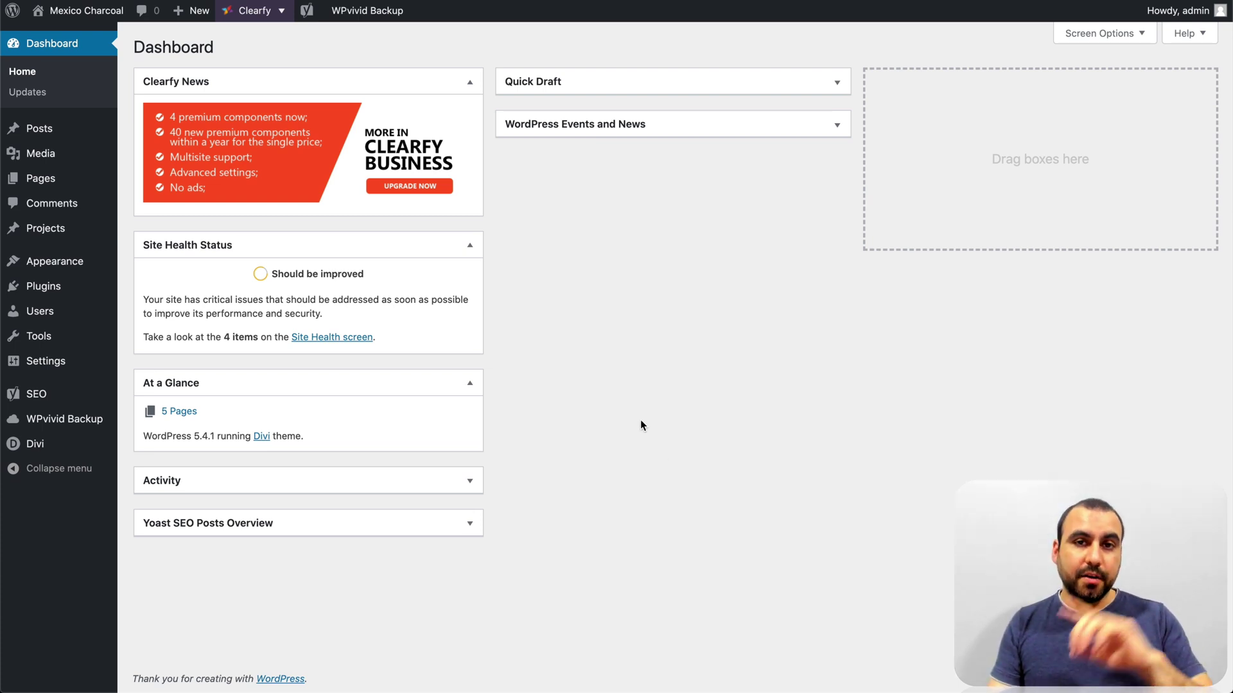
Step: Open Divi Theme Options' Integration tab and point out the Adacomply script in the head code
mouse_move(51, 287)
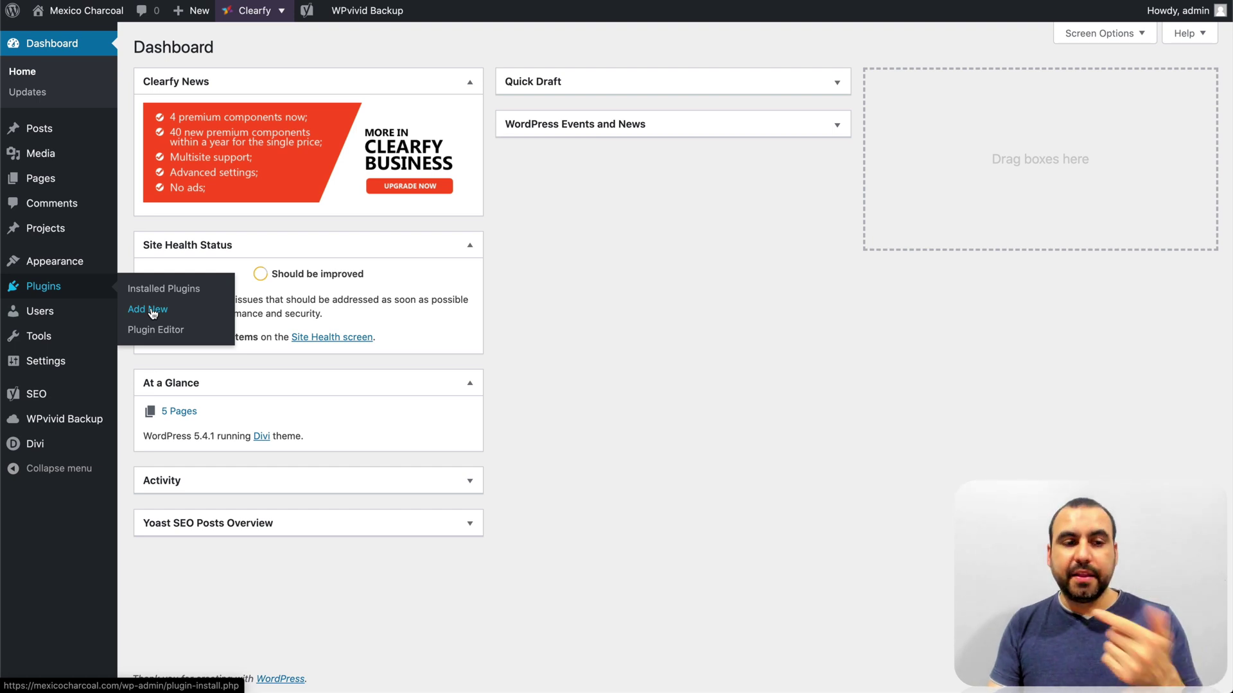
left_click(43, 448)
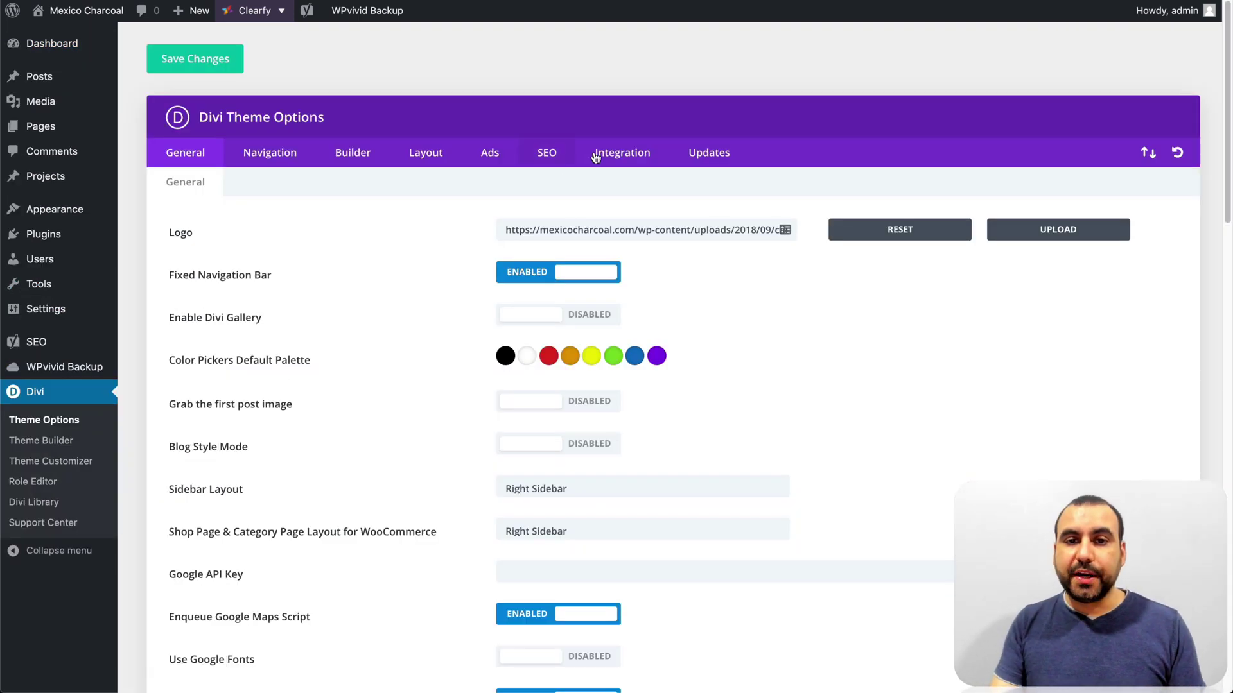
left_click(610, 157)
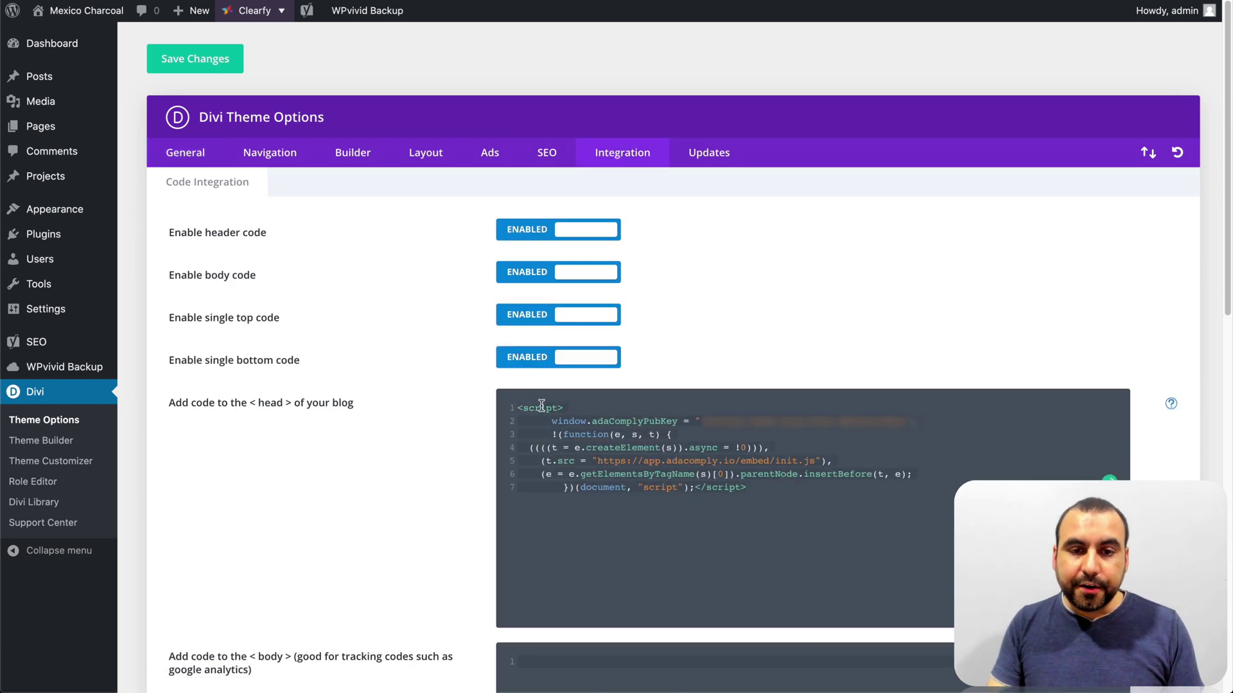
left_click(691, 449)
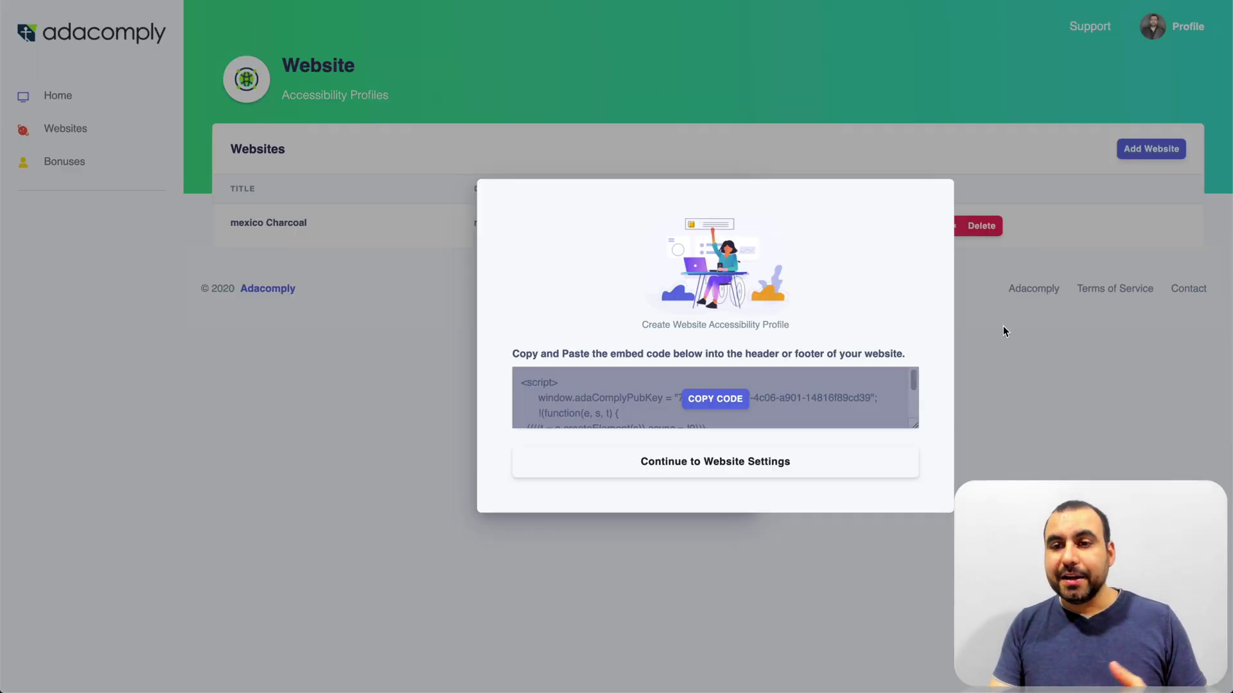
Step: Dismiss the embed code window to return to the Websites list
left_click(1003, 325)
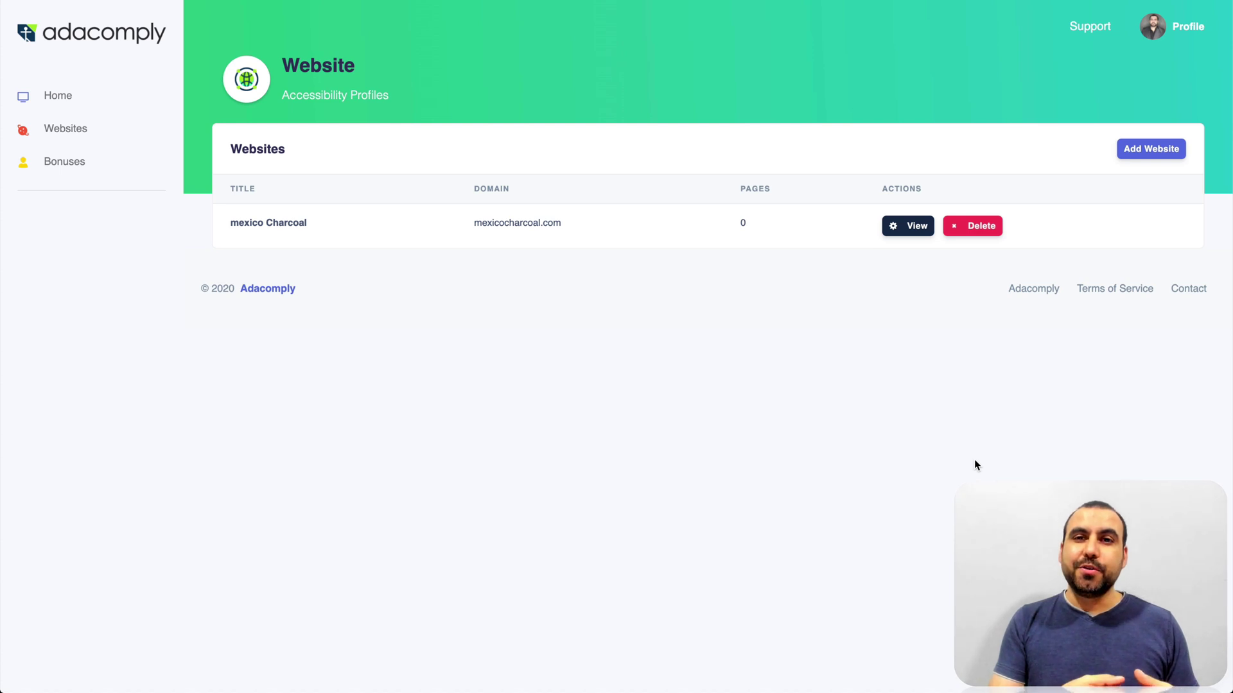